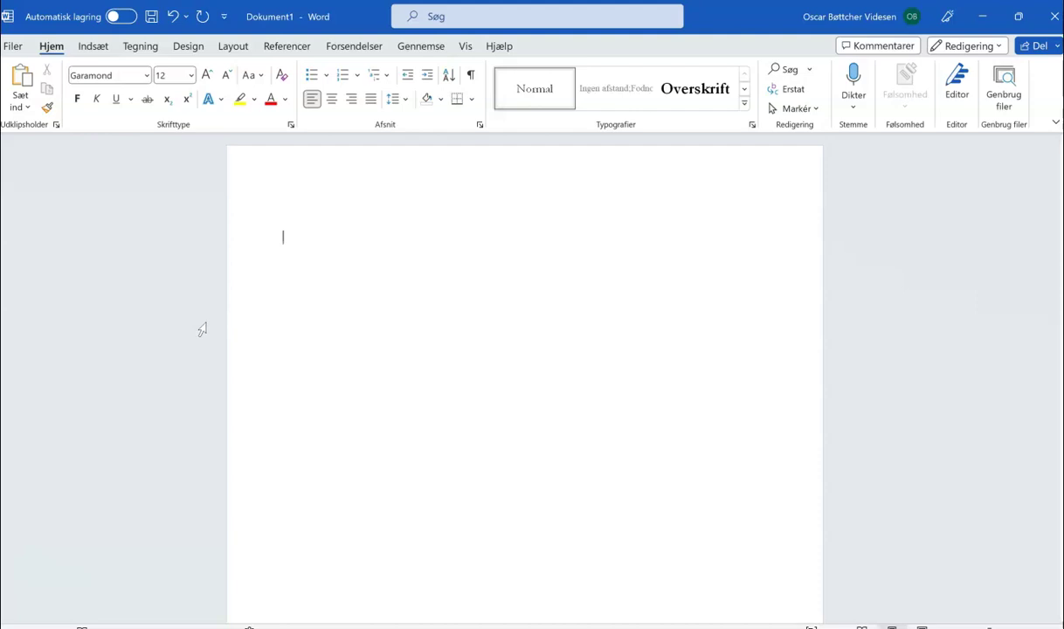
# Step: Write the sentence "Hold 6y vinder Rostbøll Cup 2023" in the empty document
pyautogui.write('Ho')
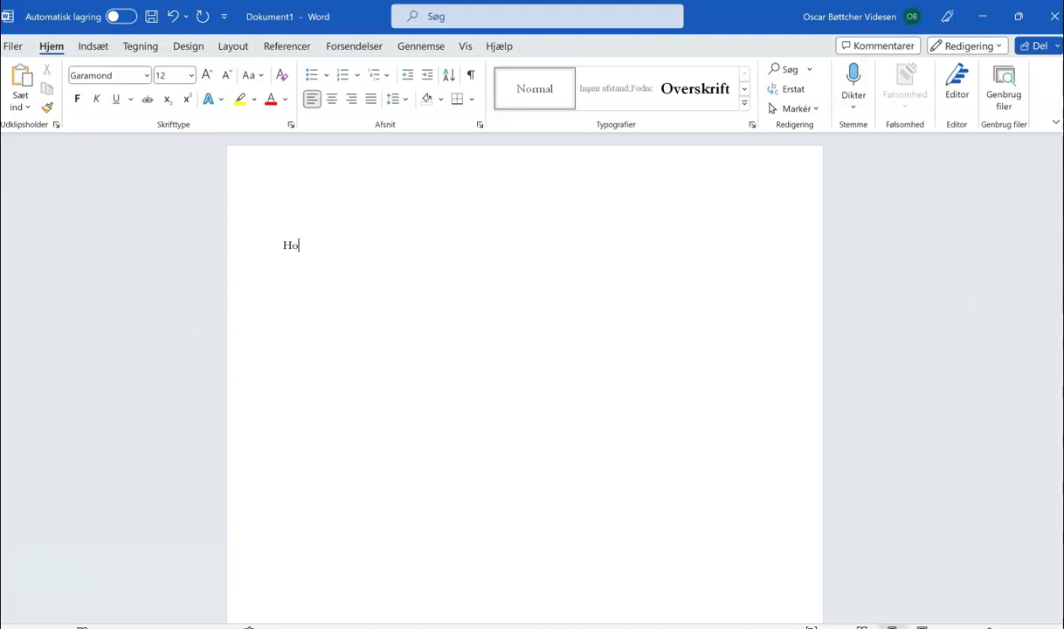
pyautogui.write('ld 6y vinder Rostbøll ')
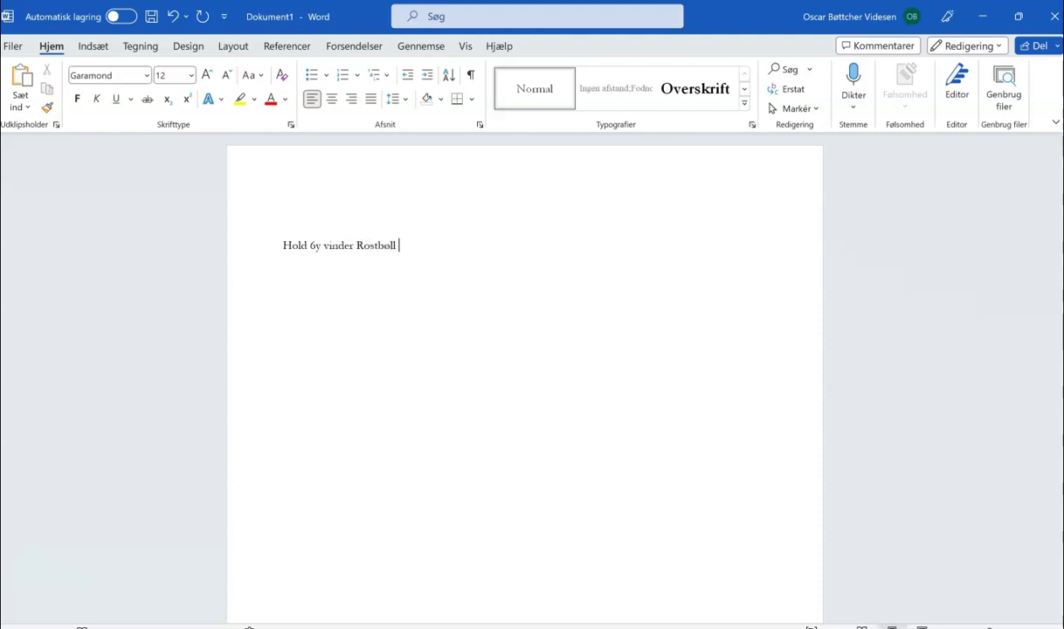
pyautogui.write('Cup 2023')
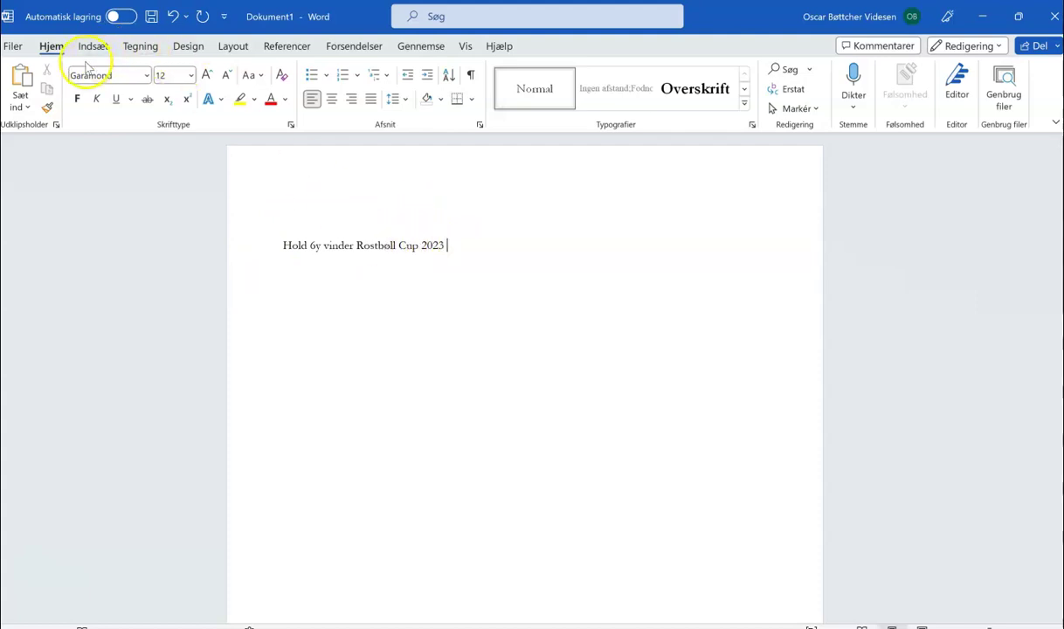
# Step: Set the document's citation style to Harvard - Anglia 2008
pyautogui.click(282, 51)
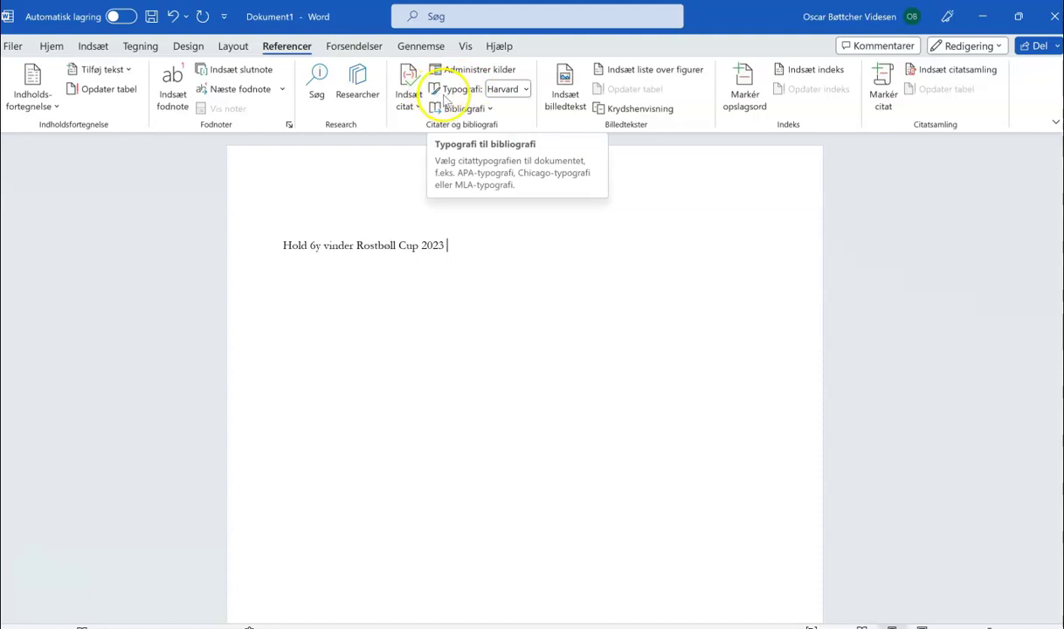
pyautogui.click(527, 90)
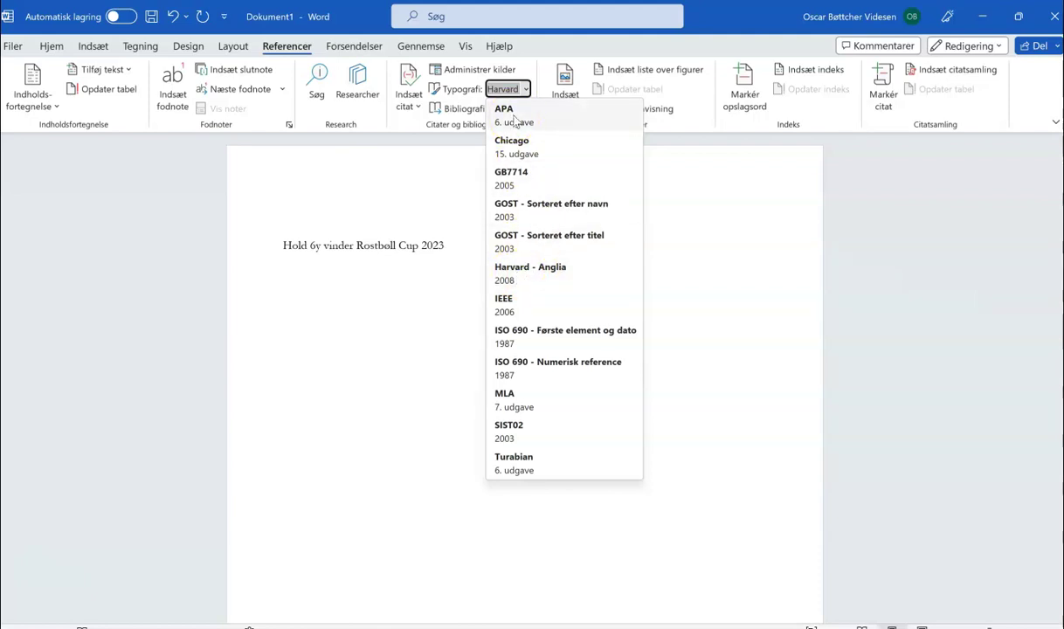
pyautogui.click(542, 279)
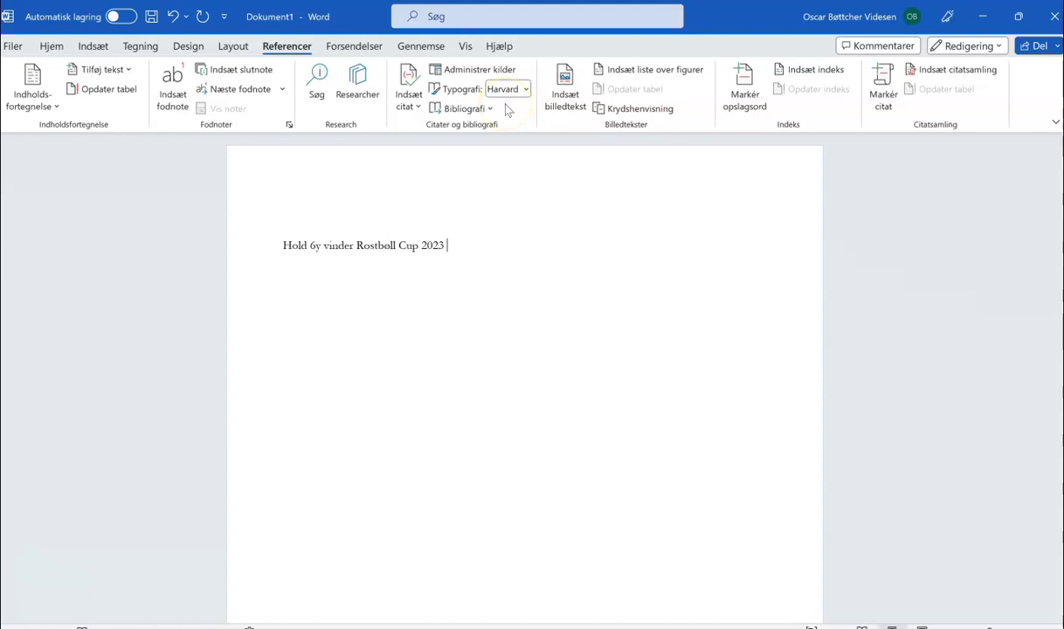
pyautogui.click(410, 109)
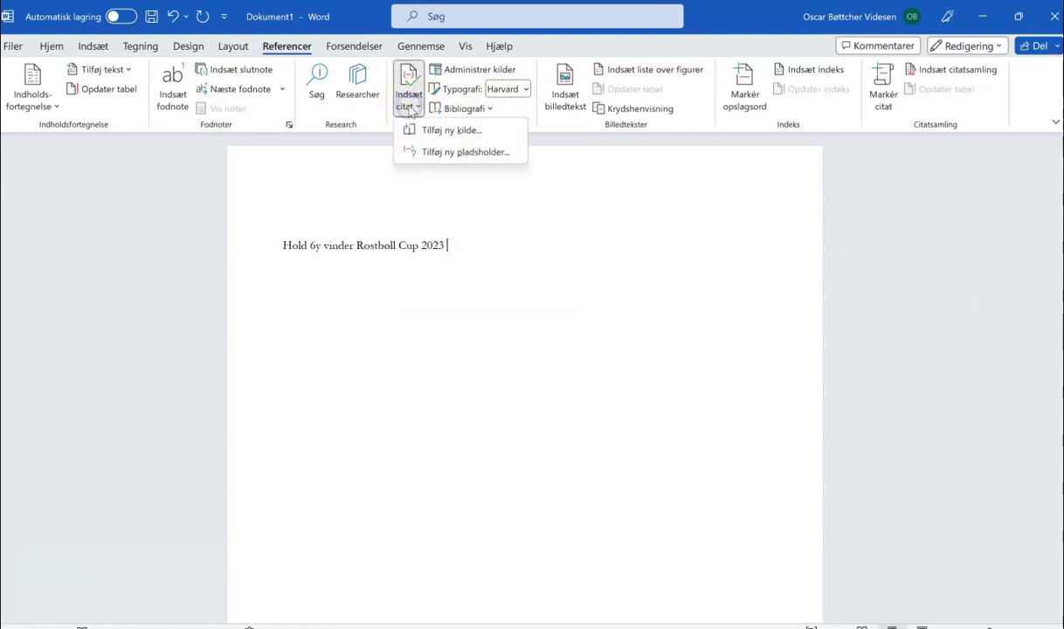
pyautogui.click(464, 138)
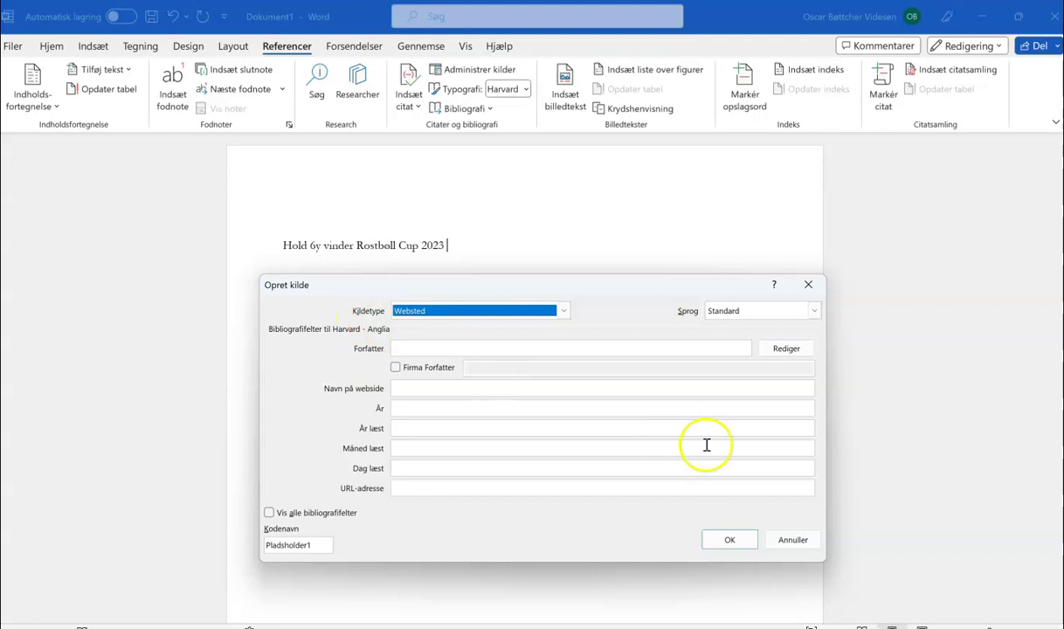
pyautogui.click(788, 542)
# Step: Examine the book cover picture on the following page for its title, edition, editors and publisher, and return to the first sentence
pyautogui.scroll(-10, 563, 437)
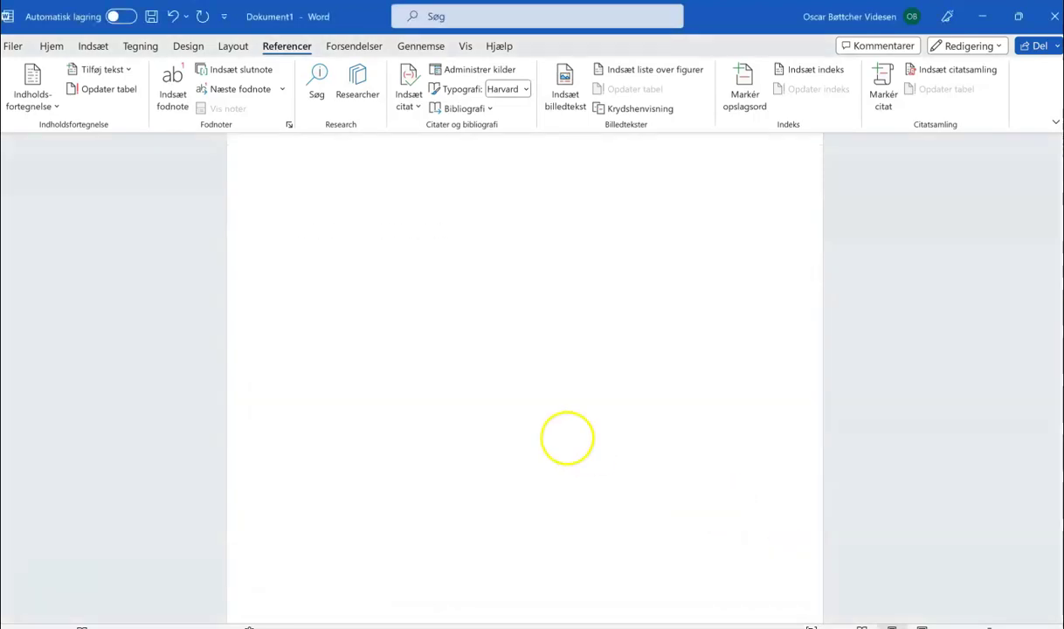
pyautogui.scroll(-2, 568, 438)
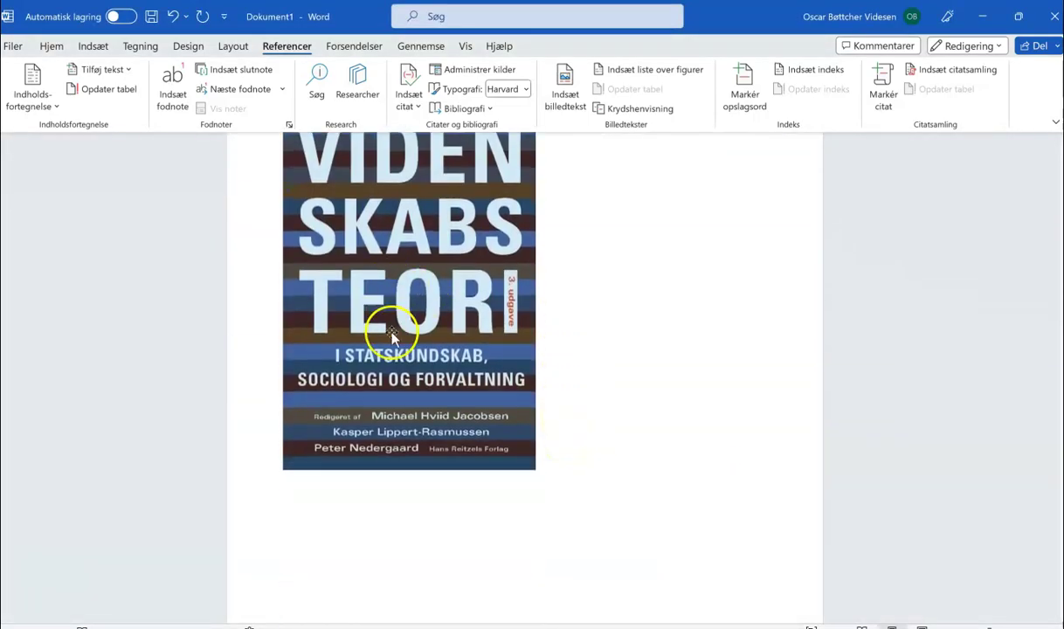
pyautogui.scroll(1, 392, 326)
pyautogui.click(467, 287)
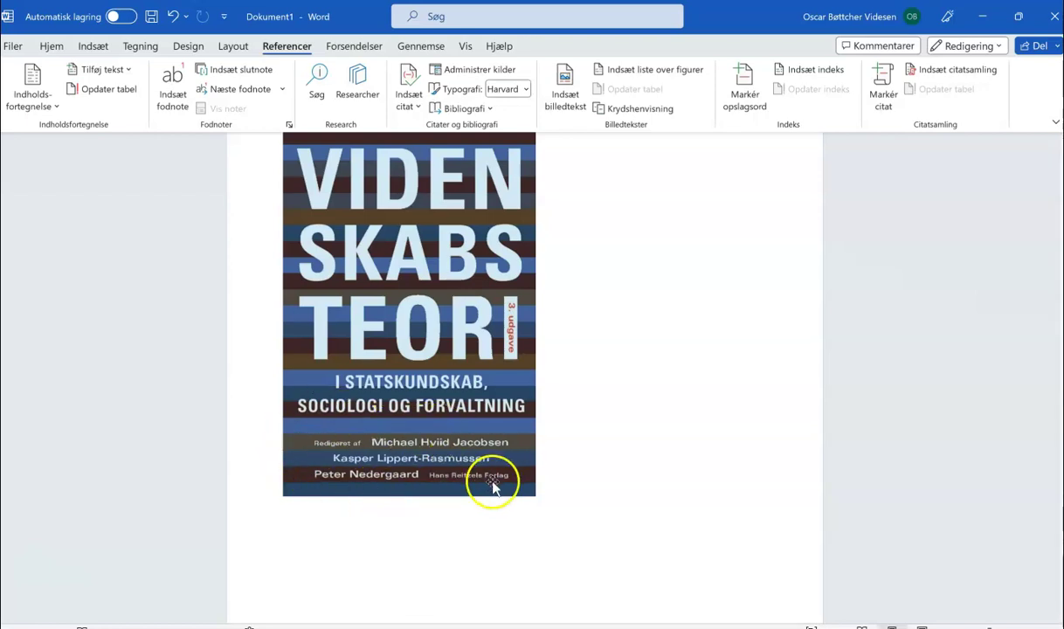
pyautogui.scroll(5, 562, 404)
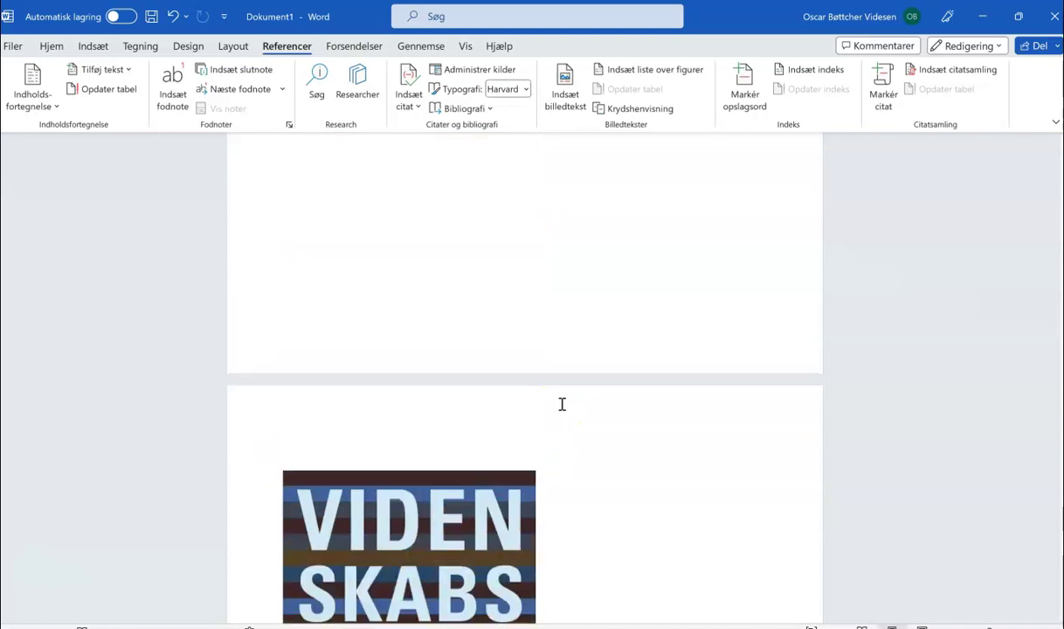
pyautogui.scroll(1, 531, 326)
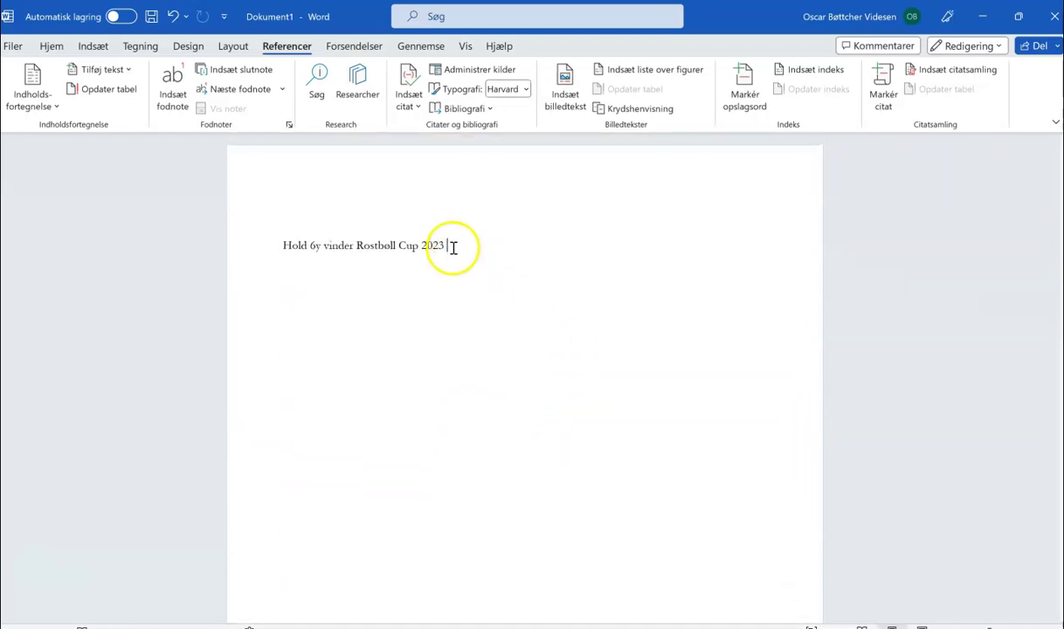
# Step: Create a new citation source at the end of the first sentence with the source type "Afsnit i bogen"
pyautogui.click(406, 103)
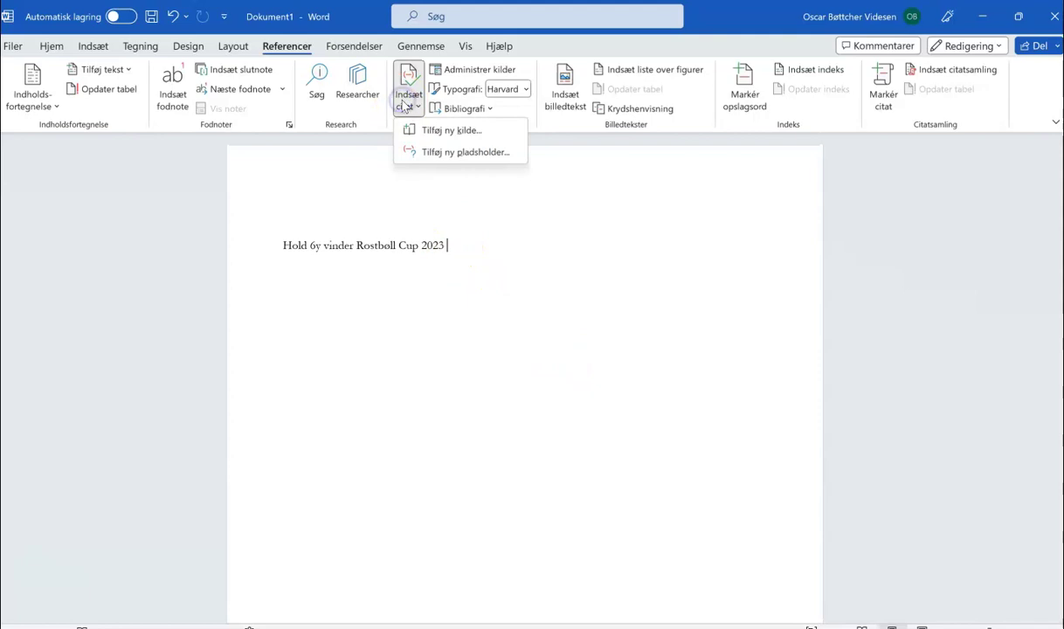
pyautogui.click(437, 131)
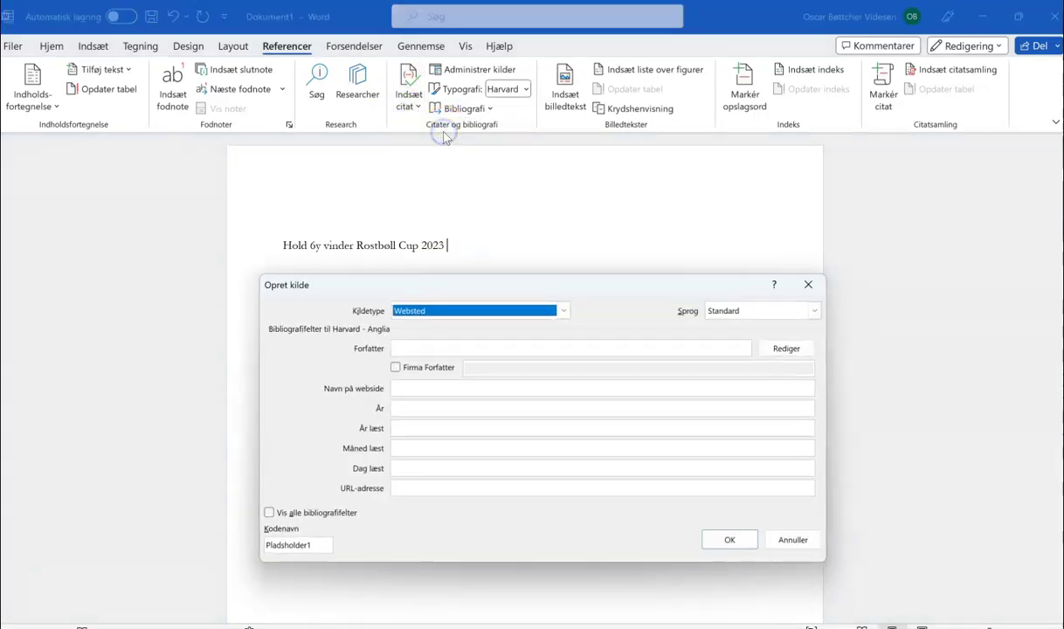
pyautogui.click(564, 312)
pyautogui.click(562, 325)
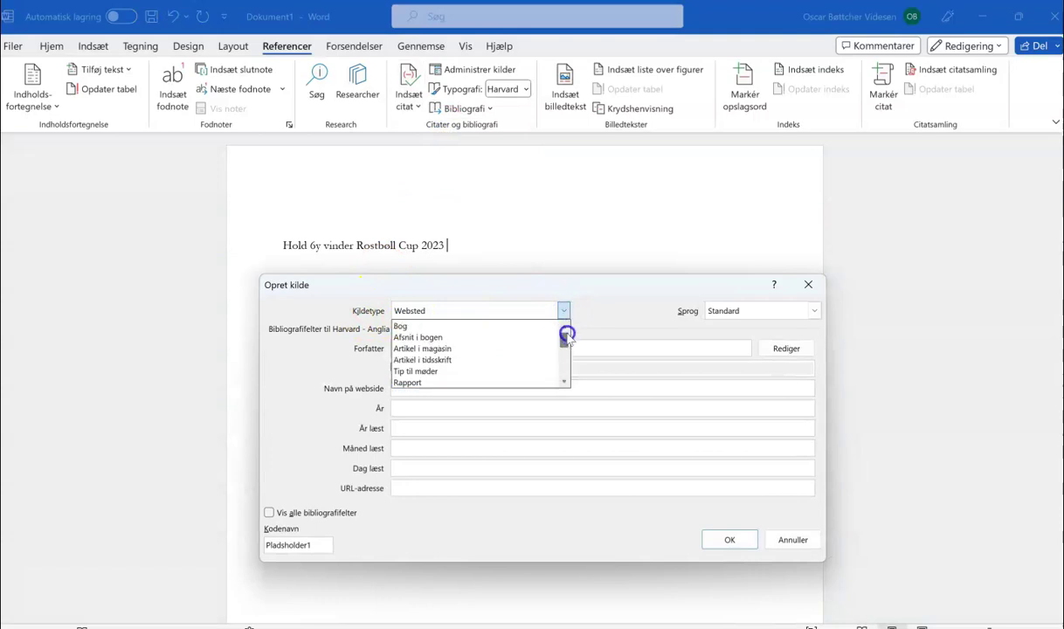
pyautogui.click(477, 341)
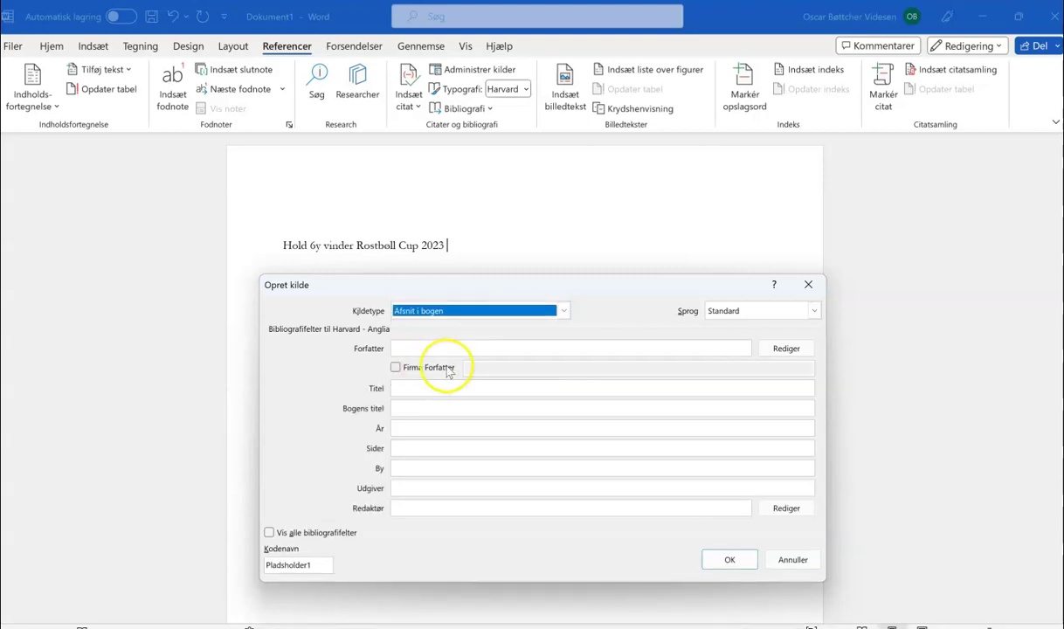
pyautogui.click(367, 355)
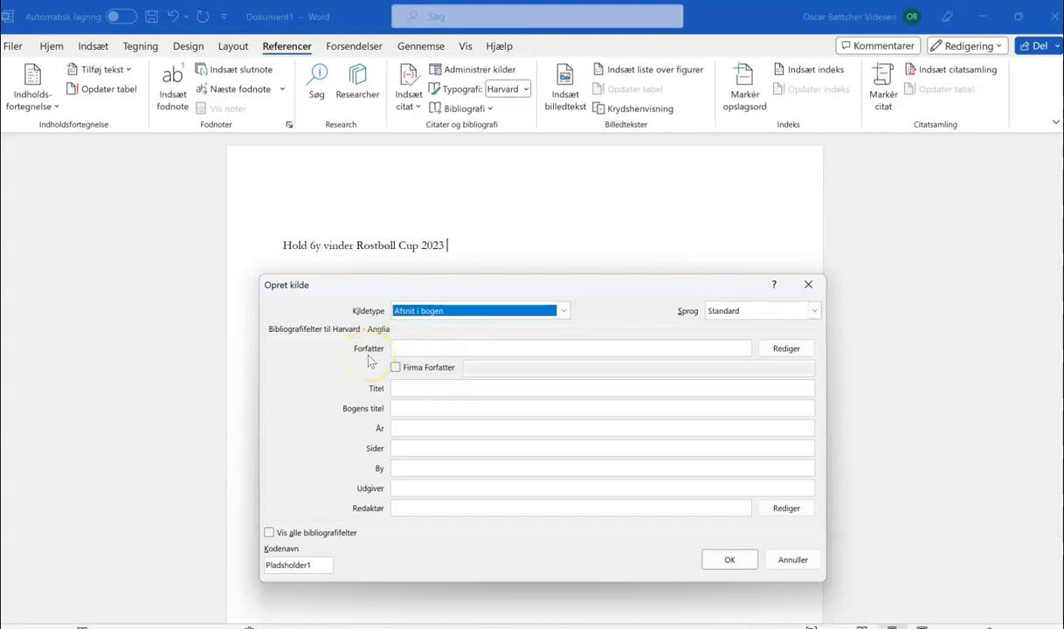
# Step: Add the first author's last name, first name and middle name to the source's author list
pyautogui.click(777, 350)
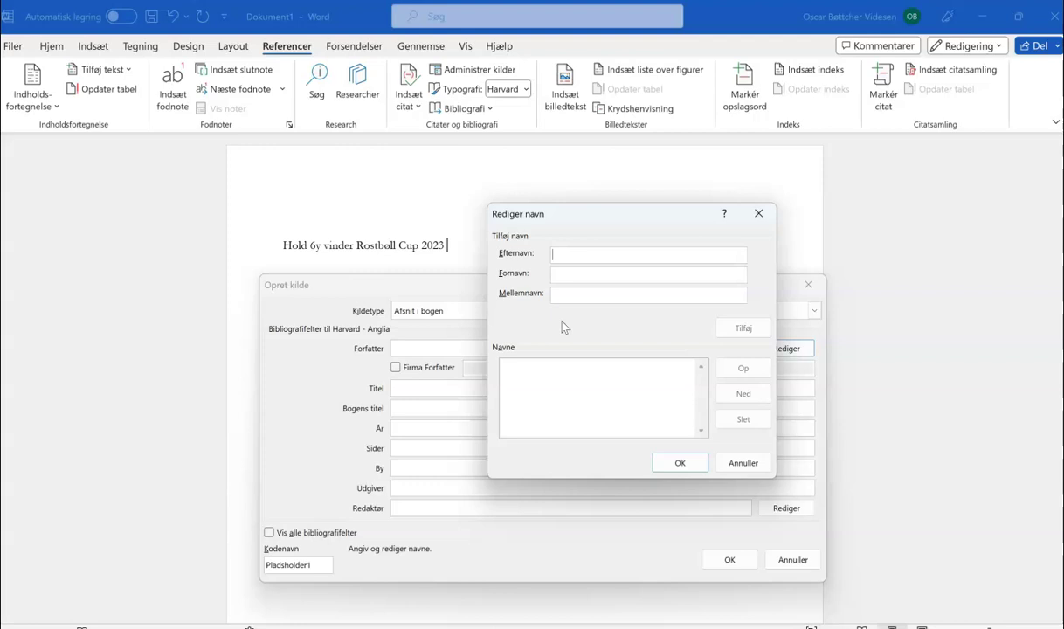
pyautogui.write('Boolsen')
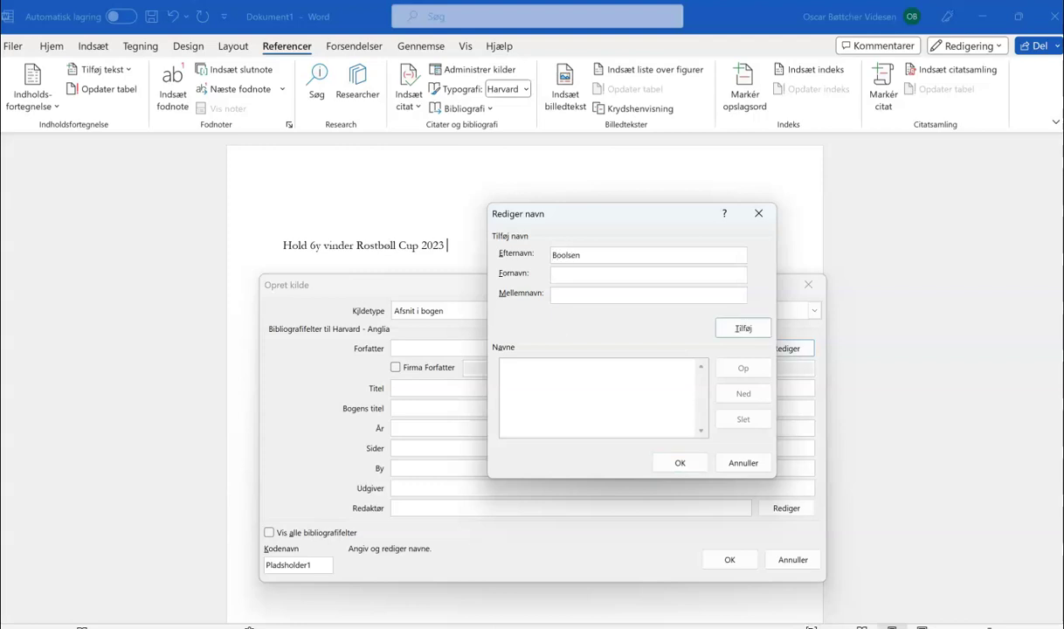
pyautogui.press('Tab')
pyautogui.write('Mere')
pyautogui.write('Watt')
pyautogui.click(744, 330)
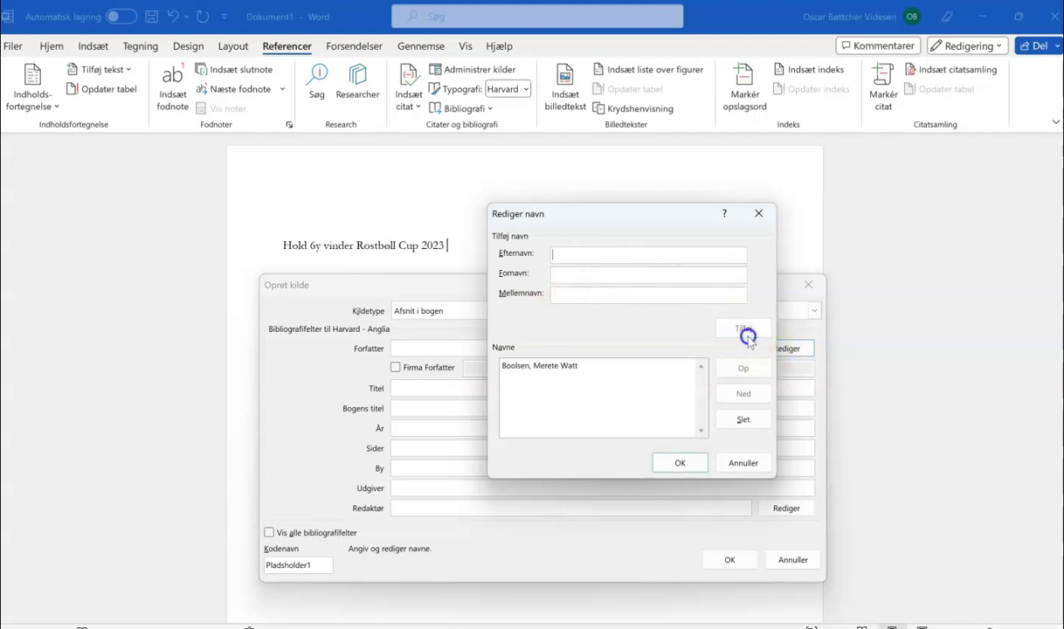
# Step: Add the second author's last, first and middle names to the list and confirm the authors
pyautogui.write('Jacobsen')
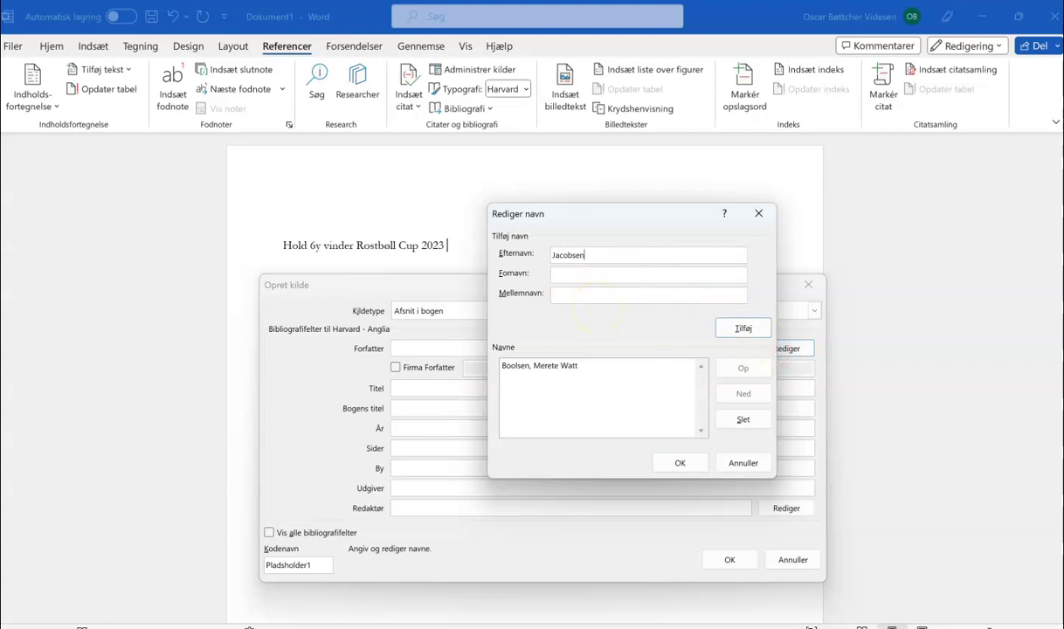
pyautogui.press('Tab')
pyautogui.write('Michael')
pyautogui.press('Tab')
pyautogui.write('Hviid')
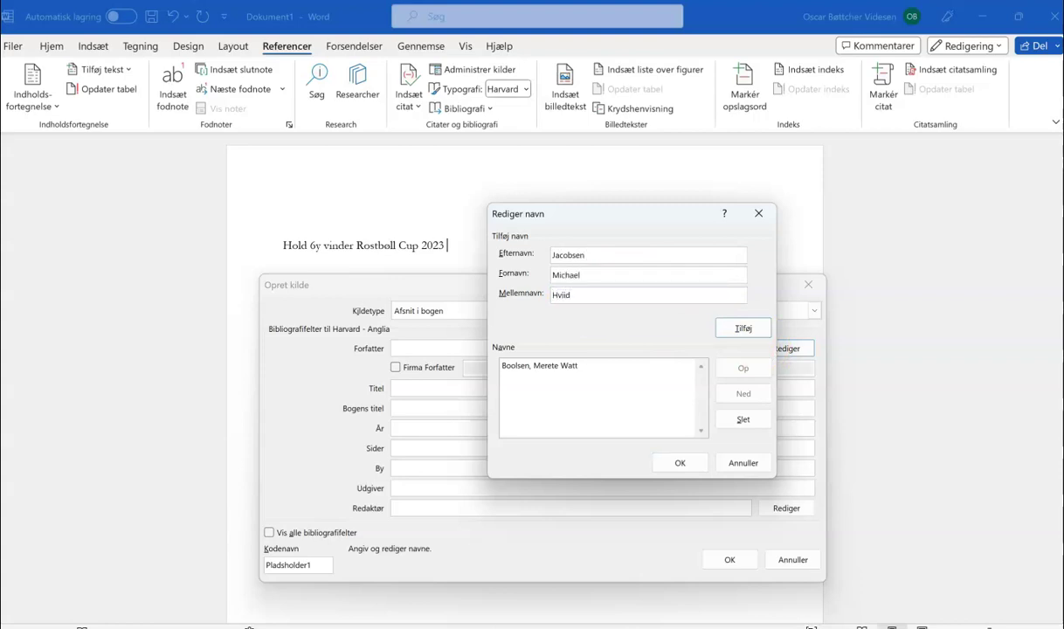
pyautogui.click(742, 325)
pyautogui.click(673, 464)
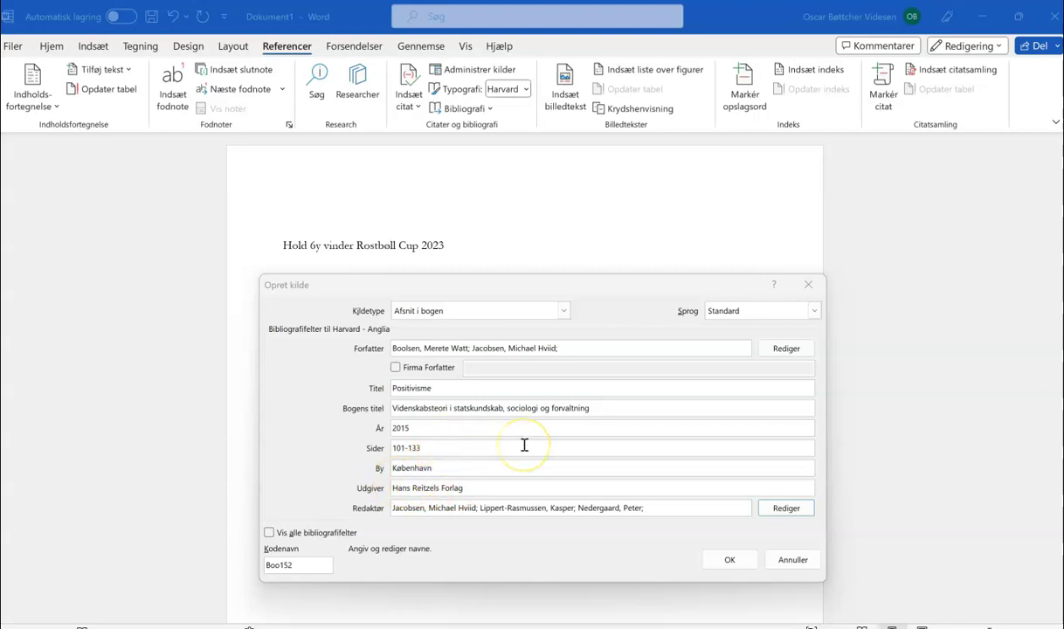
# Step: Save the completed book-section source so its citation is inserted after the first sentence
pyautogui.click(547, 521)
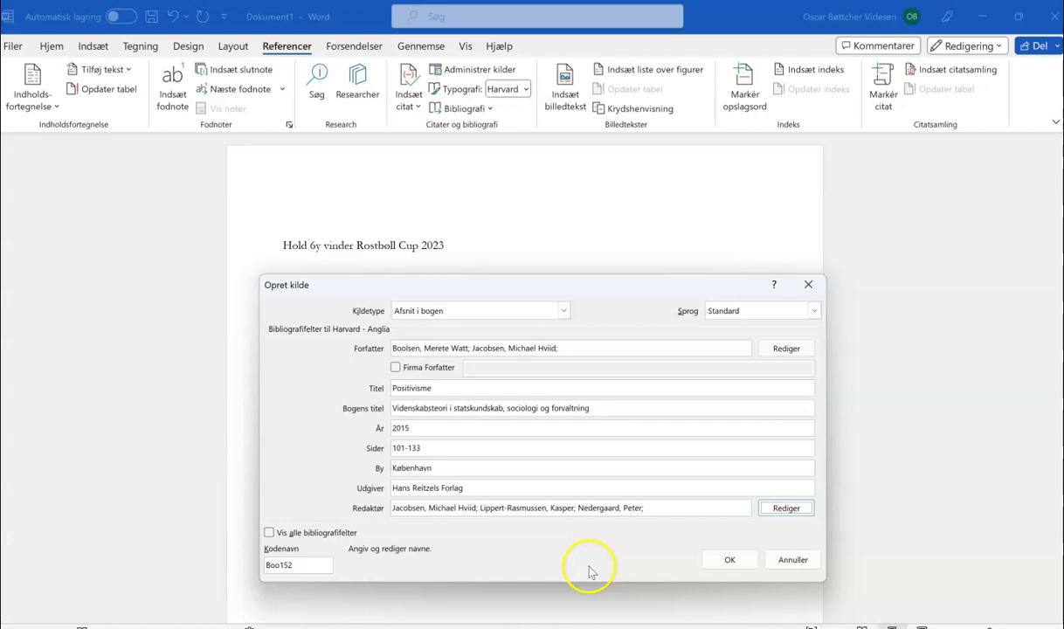
pyautogui.click(720, 560)
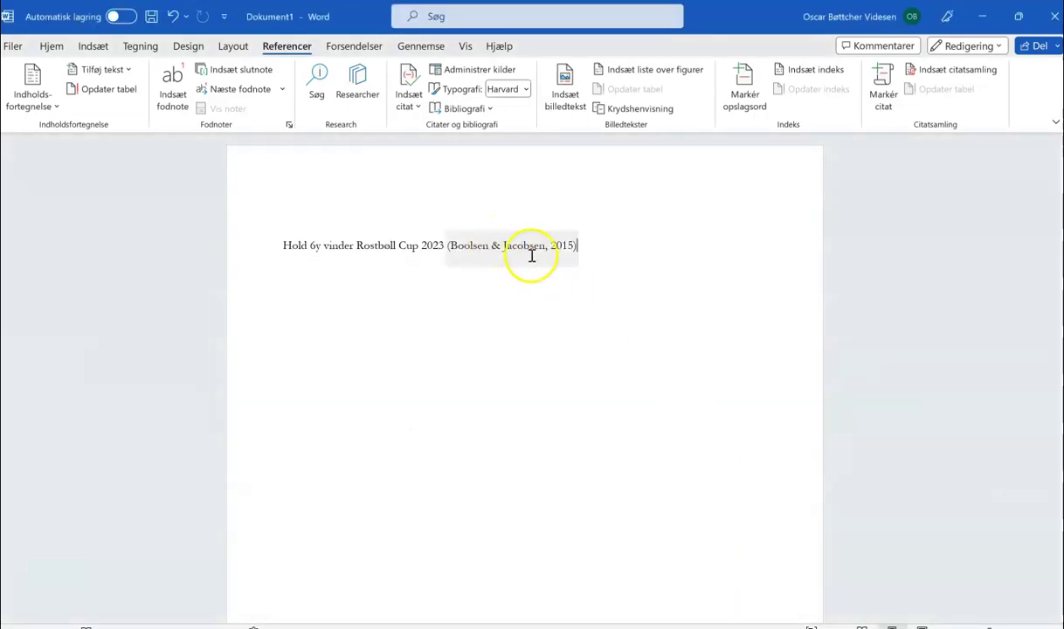
pyautogui.click(622, 263)
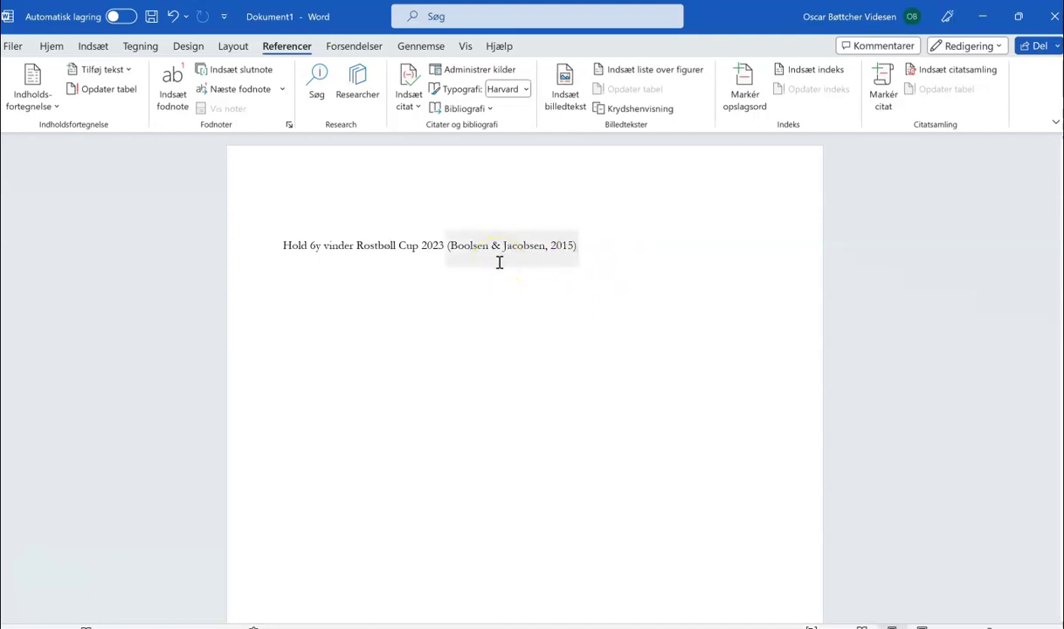
pyautogui.click(557, 311)
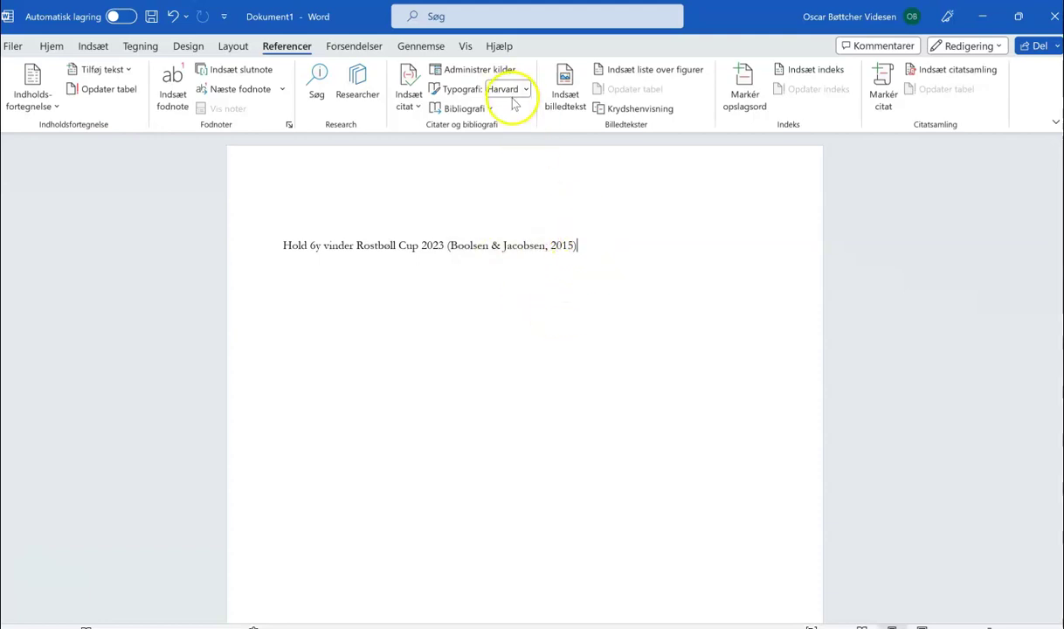
# Step: Add a second line consisting of the person's first name followed by "har Sjællands største samling af kalksten"
pyautogui.press('Return')
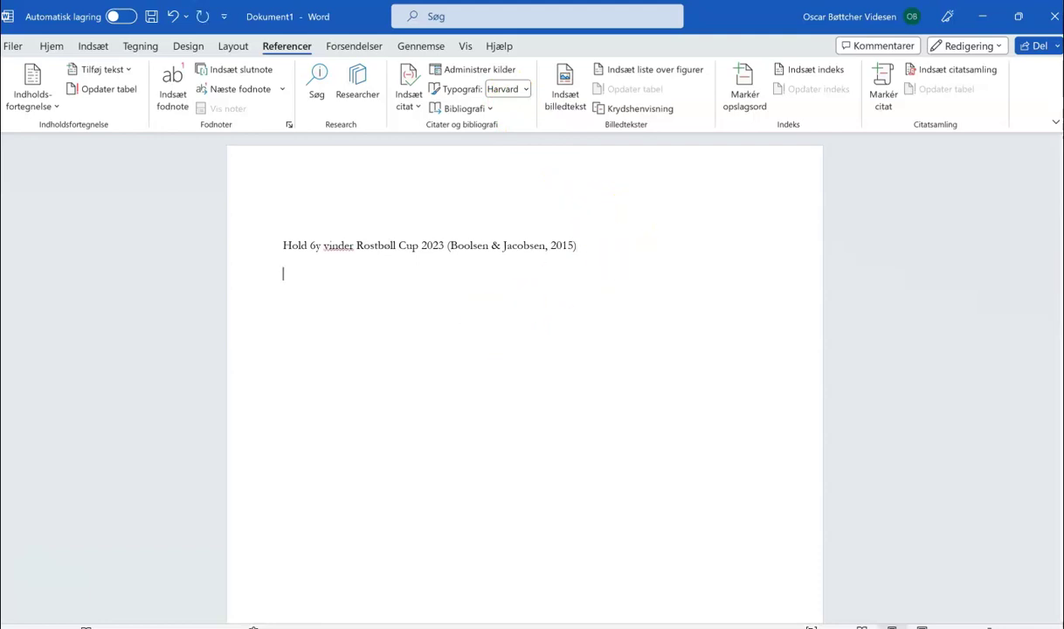
pyautogui.write('Oscar ')
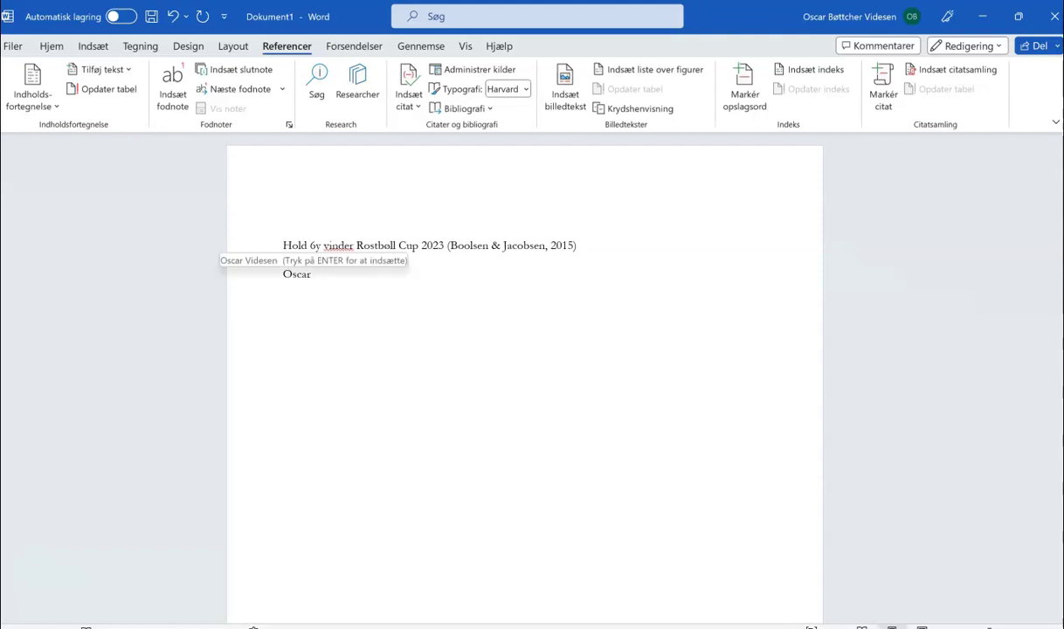
pyautogui.write('har')
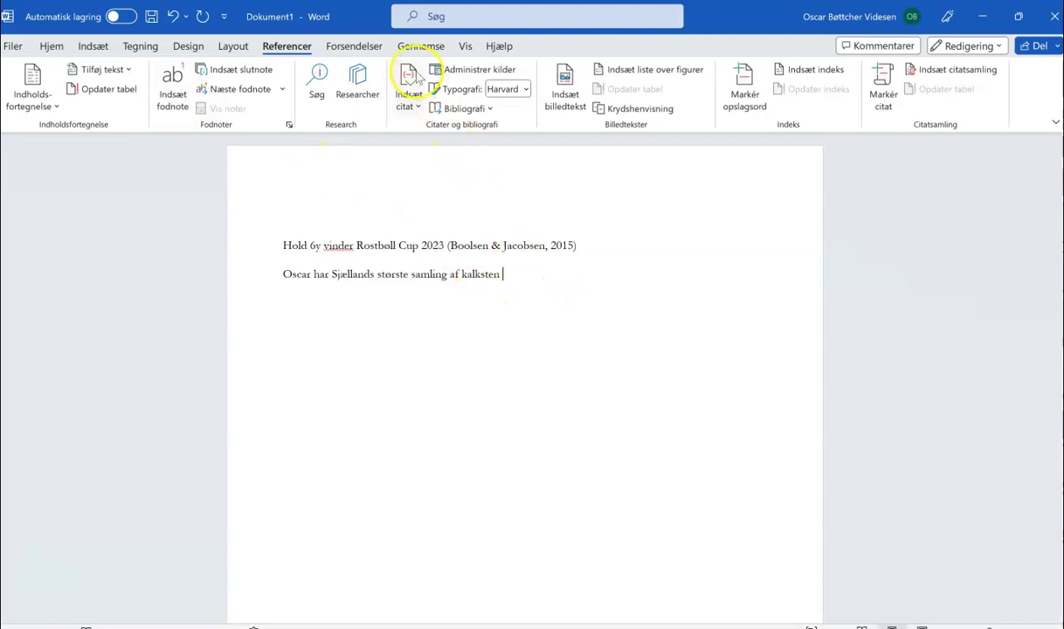
# Step: Try citing the existing Positivisme (2015) source after the second sentence, and remove that citation again
pyautogui.click(409, 103)
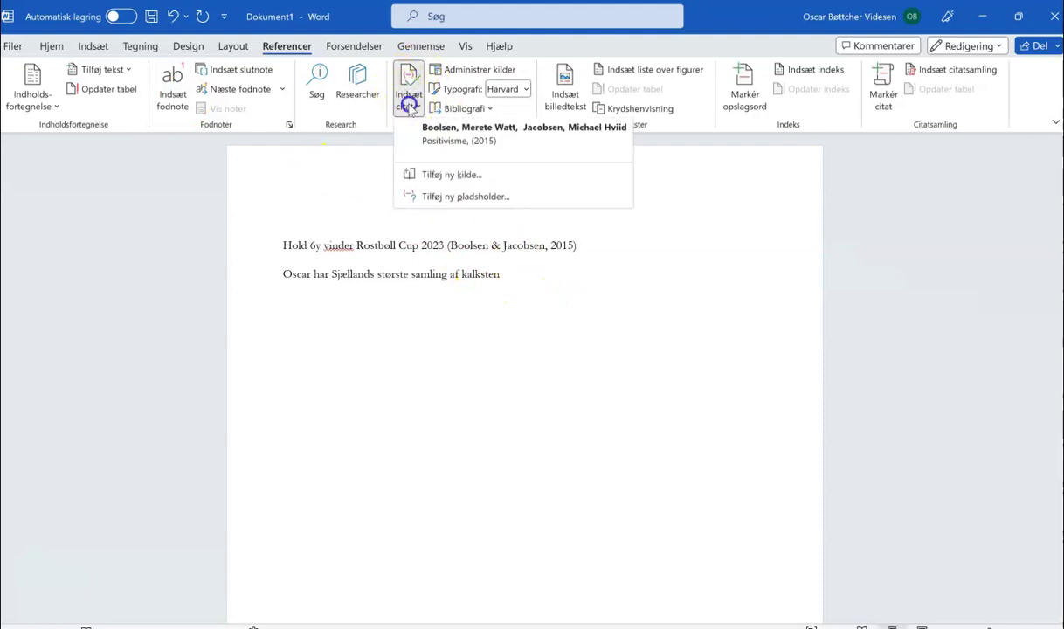
pyautogui.click(453, 139)
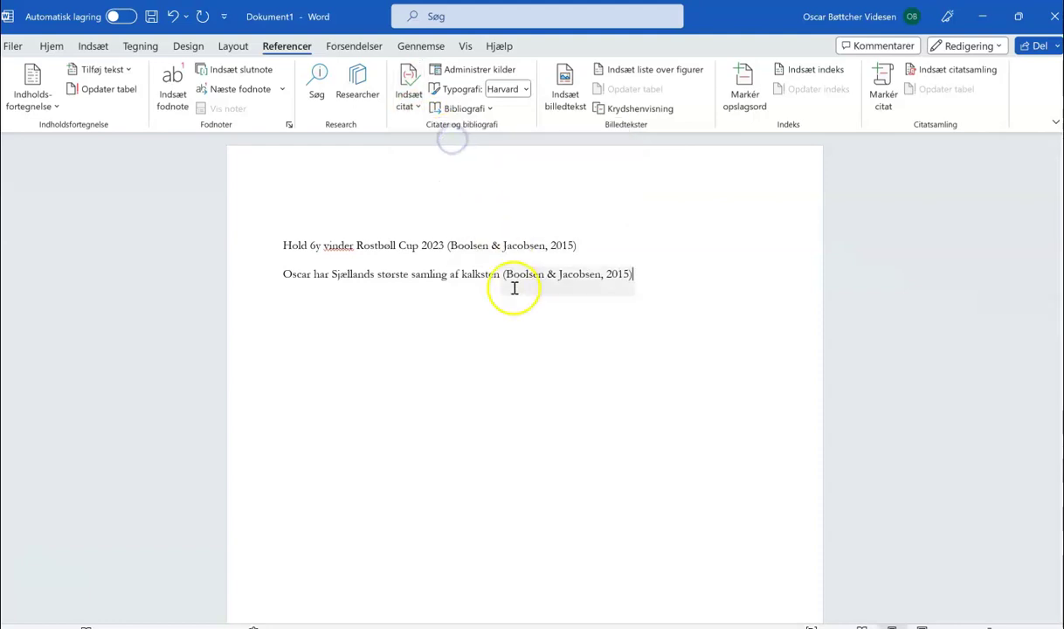
pyautogui.press('BackSpace')
pyautogui.press('BackSpace')
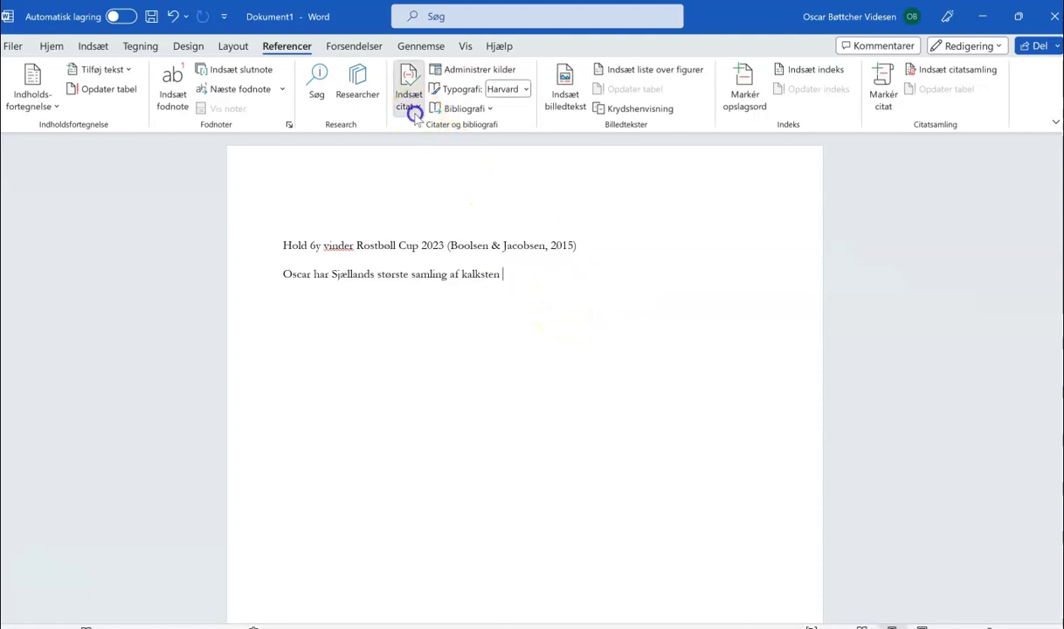
# Step: Switch to the browser and examine the publication details on the cover page of the "Two Faces of Power" article
pyautogui.click(416, 109)
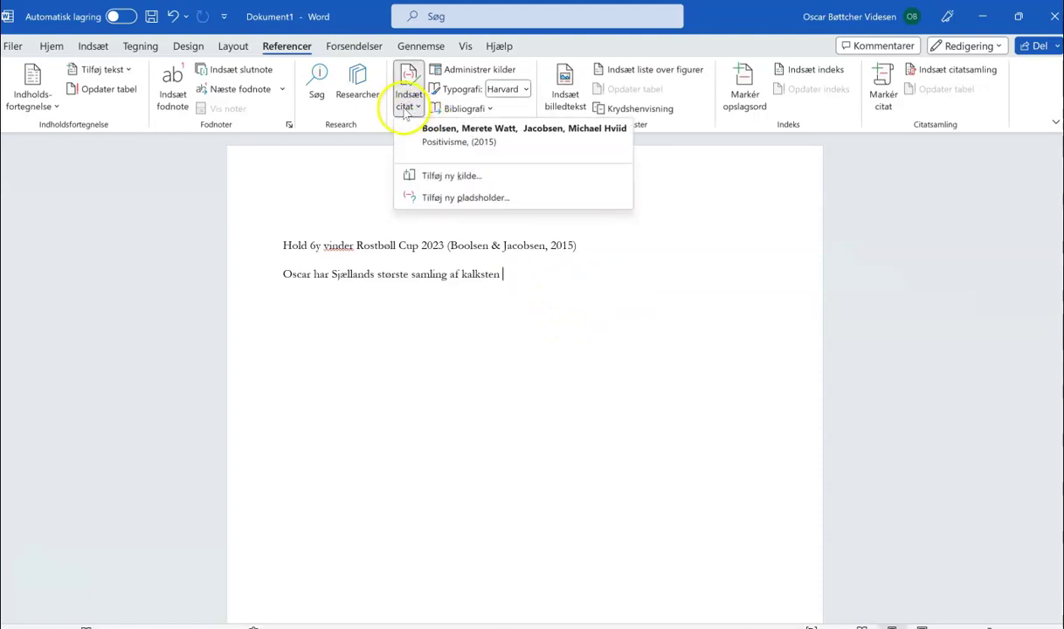
pyautogui.click(401, 111)
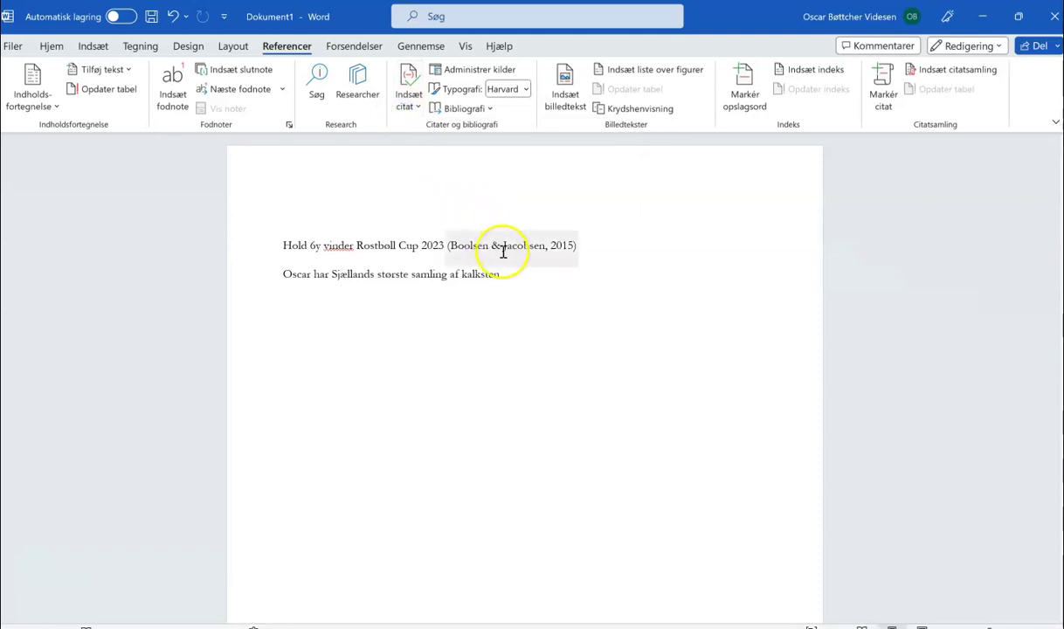
pyautogui.hotkey('alt', 'Tab')
pyautogui.hotkey('alt', 'Tab')
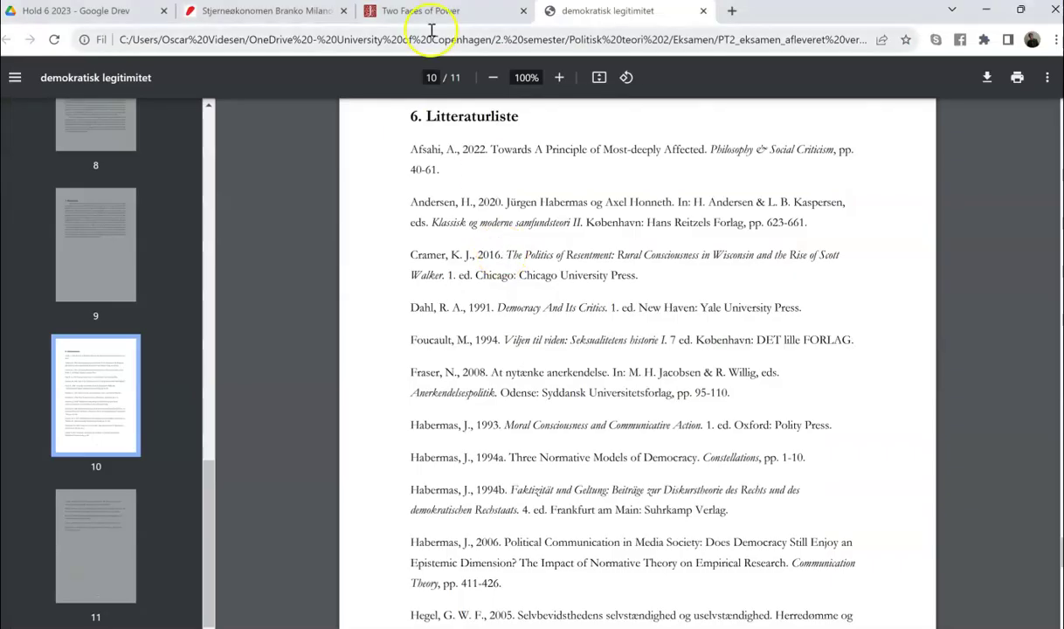
pyautogui.click(406, 13)
pyautogui.scroll(-10, 546, 423)
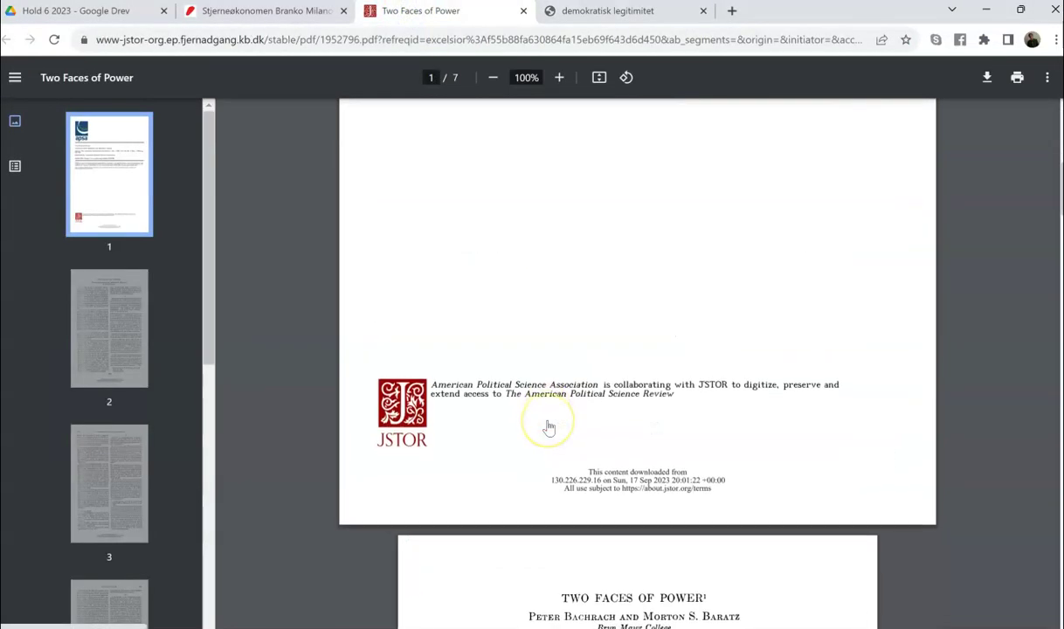
pyautogui.scroll(-14, 548, 428)
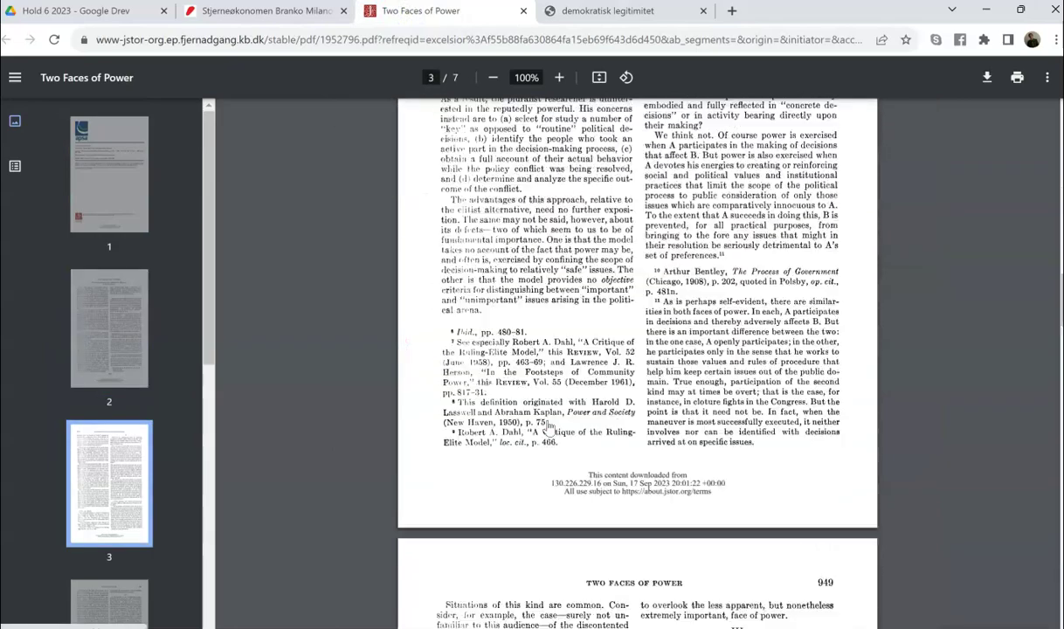
pyautogui.scroll(18, 548, 428)
pyautogui.scroll(5, 548, 428)
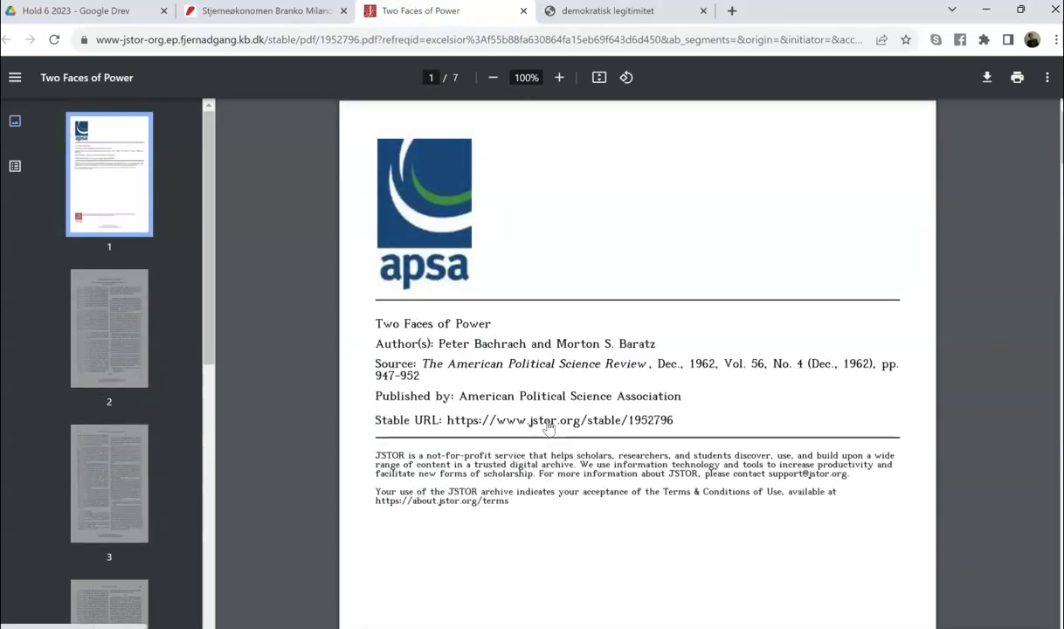
pyautogui.scroll(-2, 549, 428)
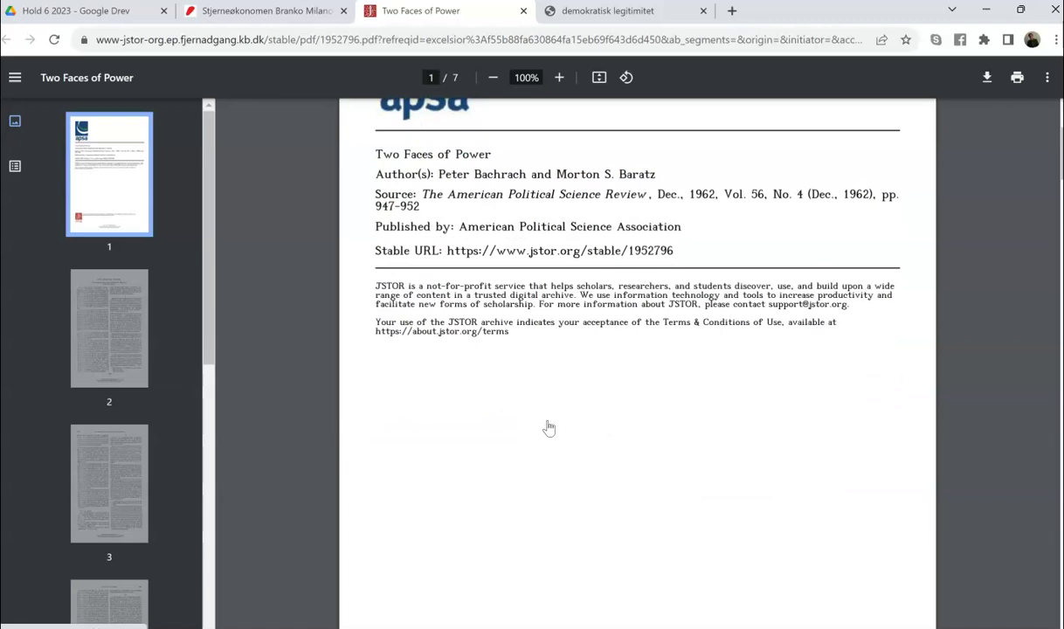
pyautogui.scroll(1, 549, 428)
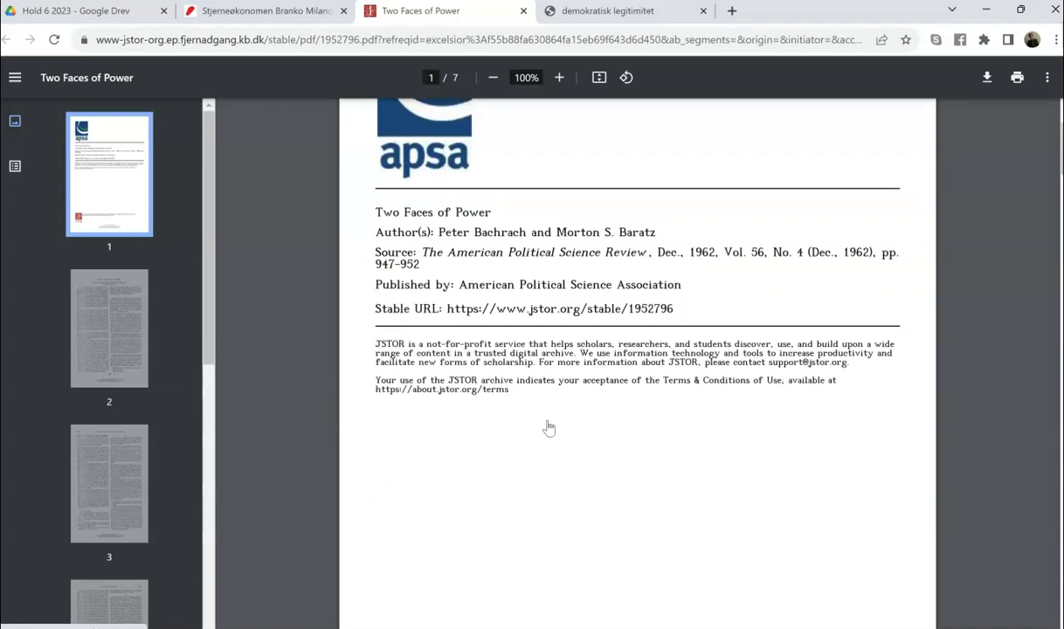
pyautogui.hotkey('alt', 'Tab')
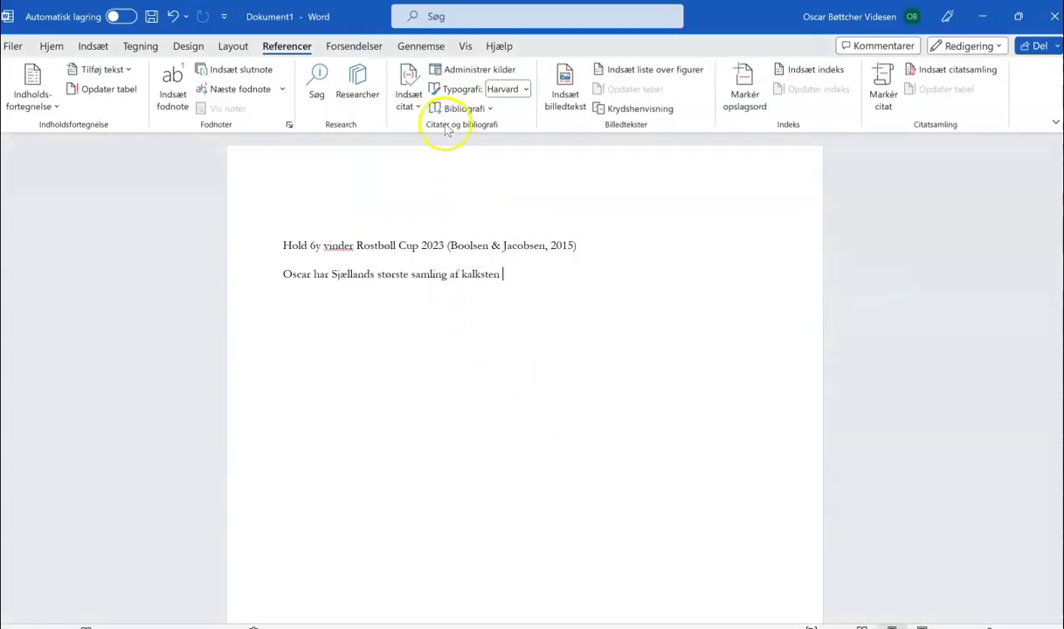
# Step: Begin a new source for the second sentence's citation in Word and set its type to Artikel i tidsskrift
pyautogui.click(408, 101)
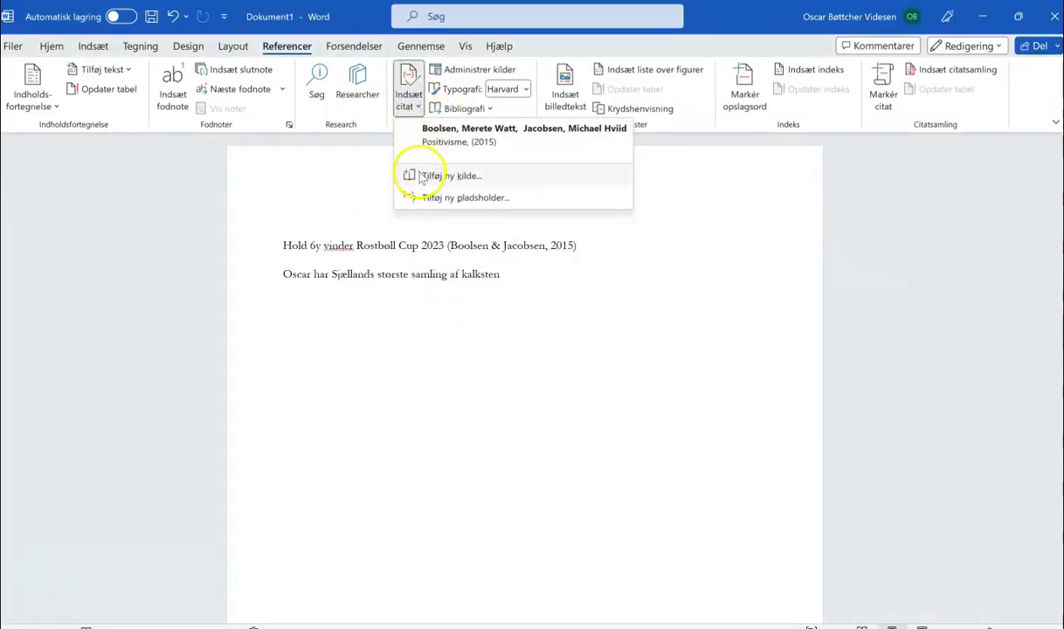
pyautogui.click(423, 177)
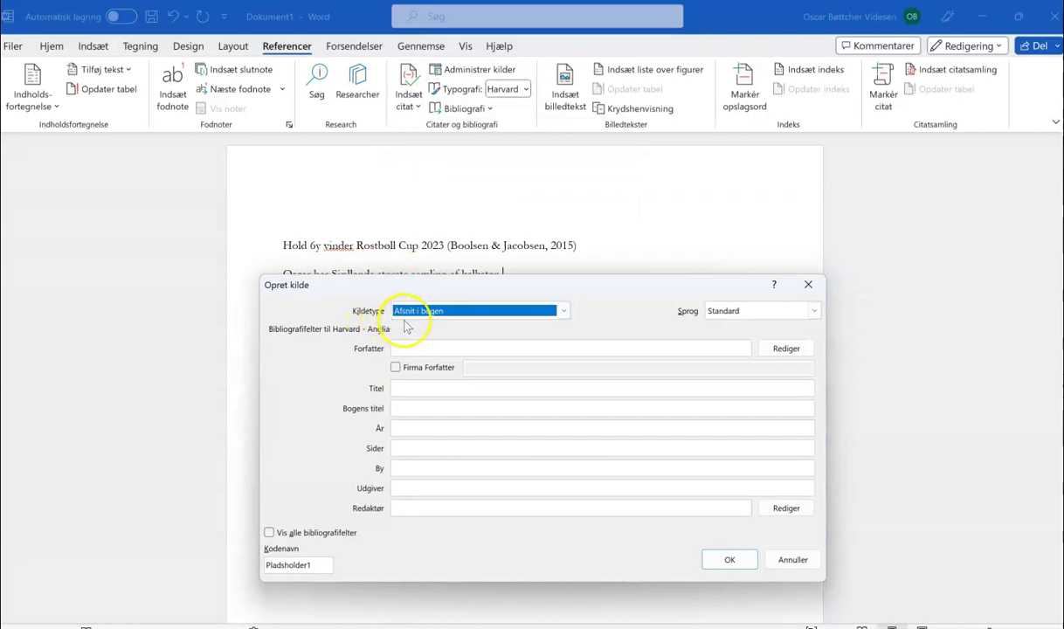
pyautogui.click(560, 312)
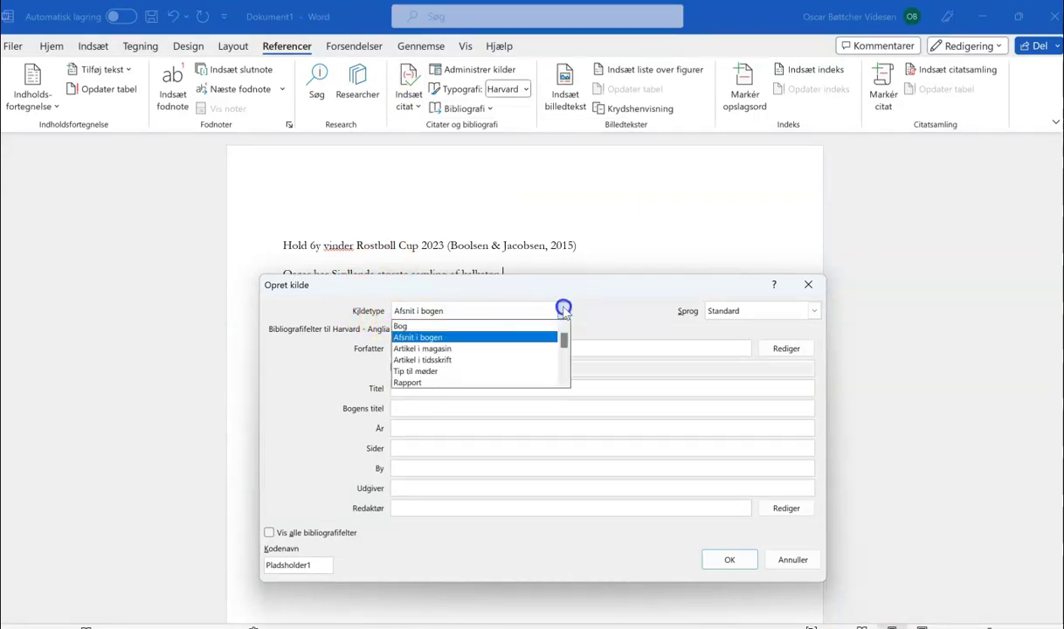
pyautogui.click(461, 361)
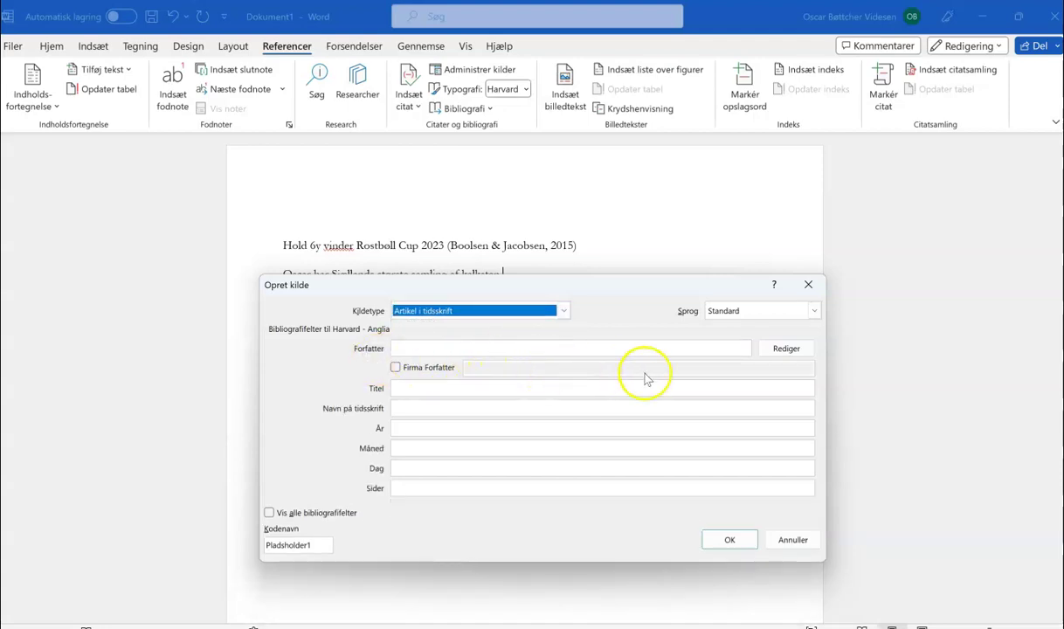
# Step: Enter both authors, title "Two Faces of Power", journal "The American Political Science Review", 1962, december and pages 947-952, and save the source as a citation
pyautogui.hotkey('alt', 'Tab')
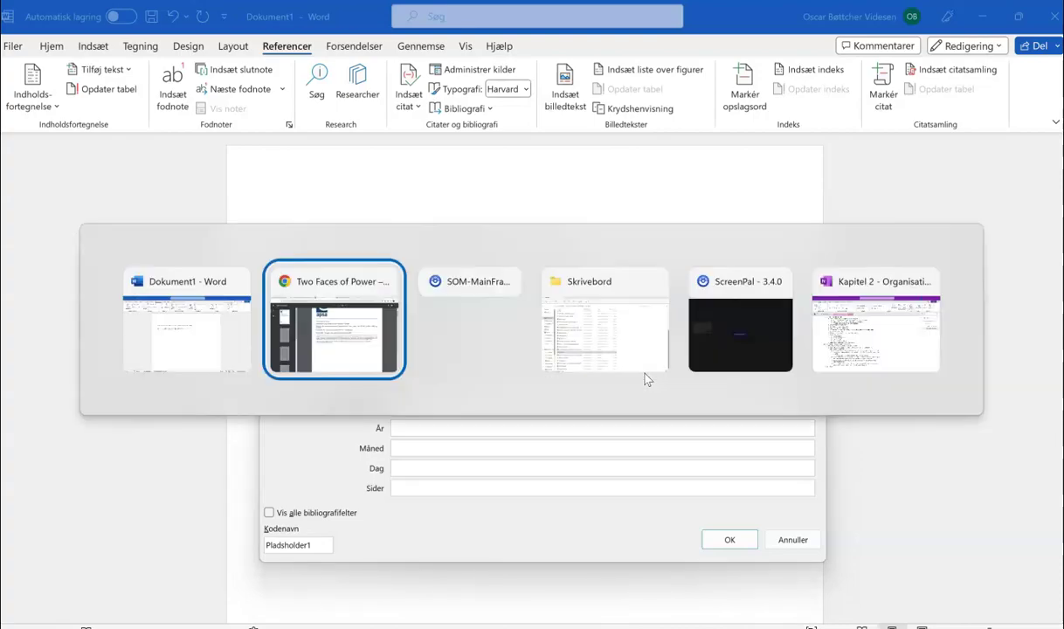
pyautogui.scroll(1, 535, 245)
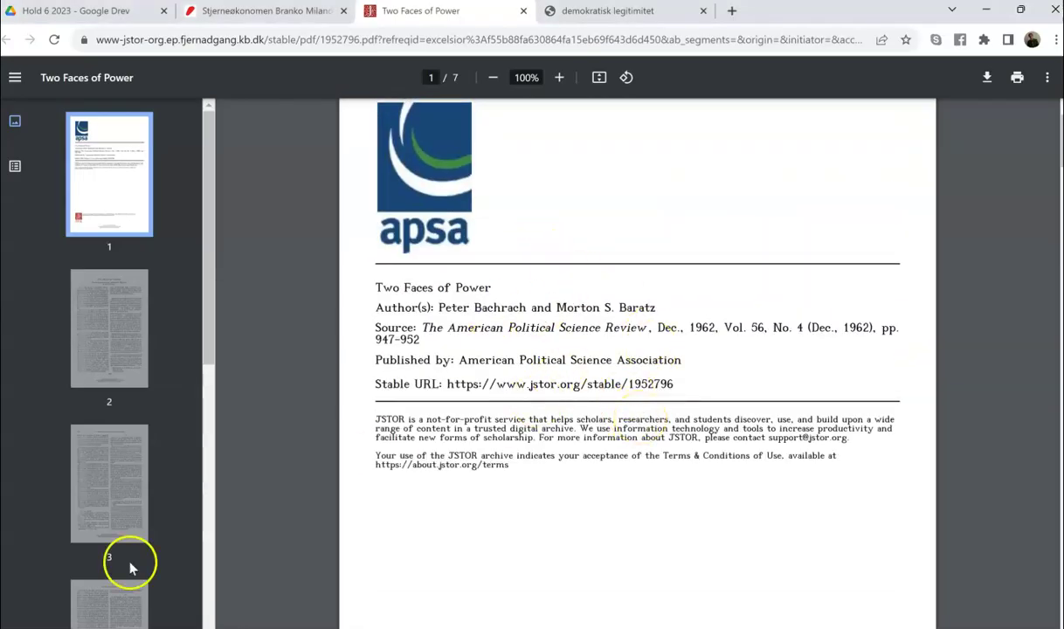
pyautogui.hotkey('alt', 'Tab')
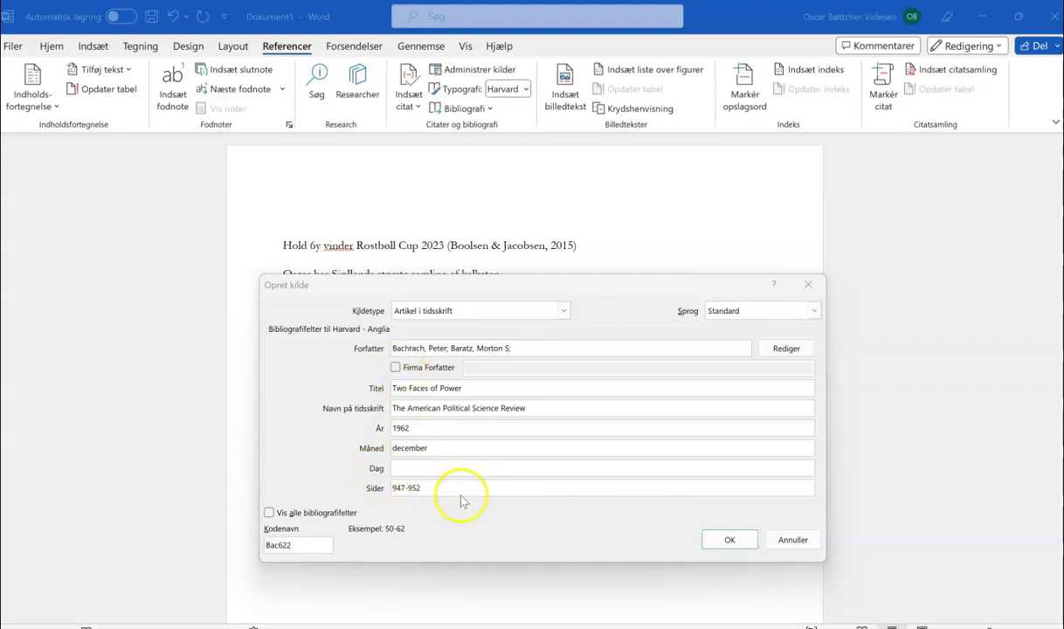
pyautogui.click(728, 541)
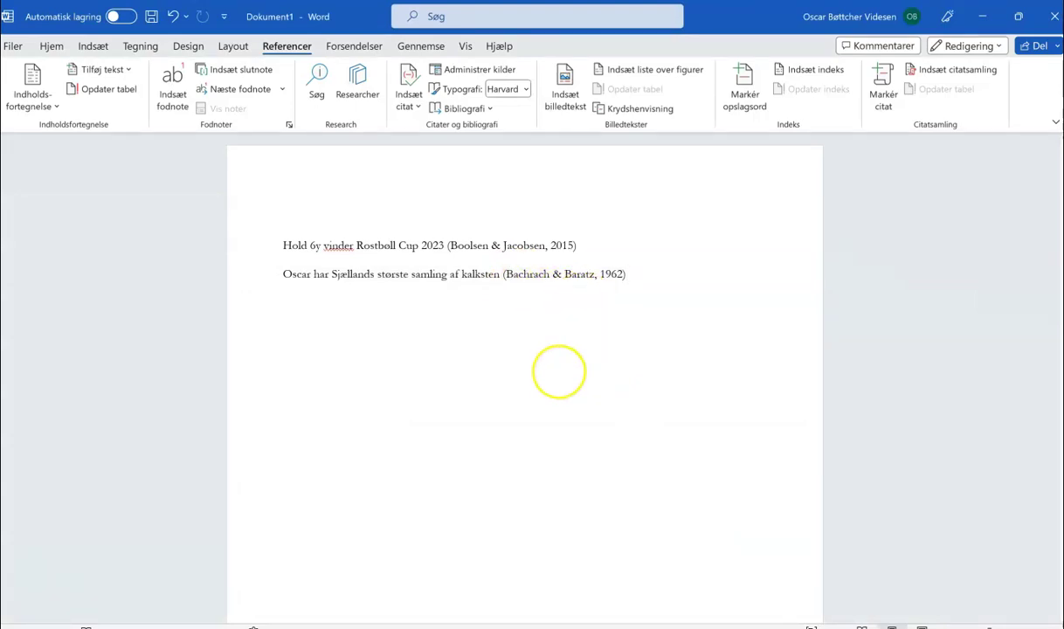
# Step: Start a new paragraph after the second sentence and view the Information newspaper article in the browser
pyautogui.press('Return')
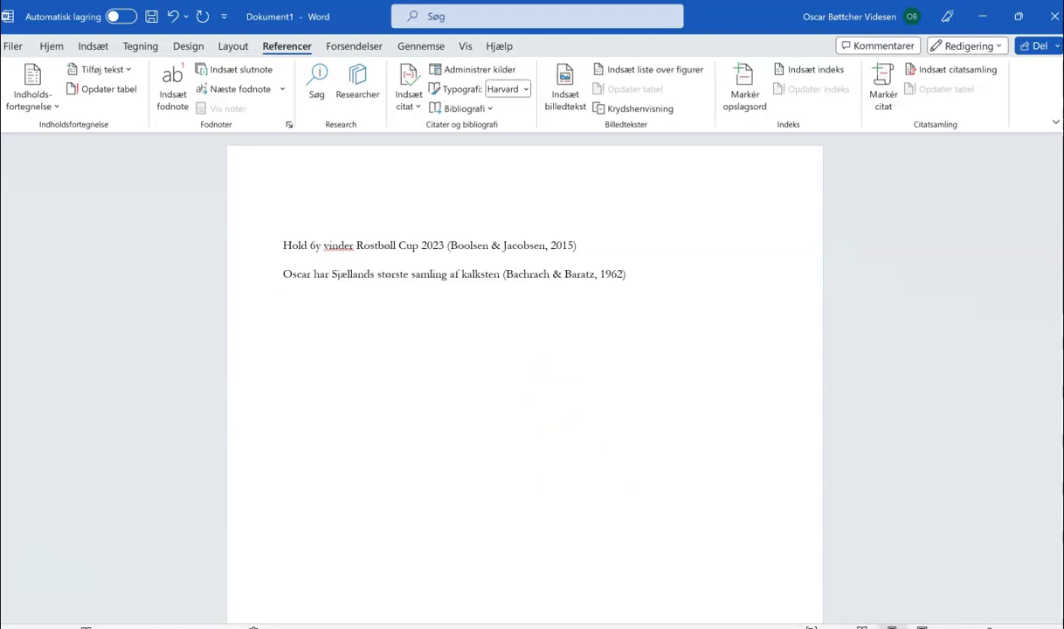
pyautogui.hotkey('alt', 'Tab')
pyautogui.press('Tab')
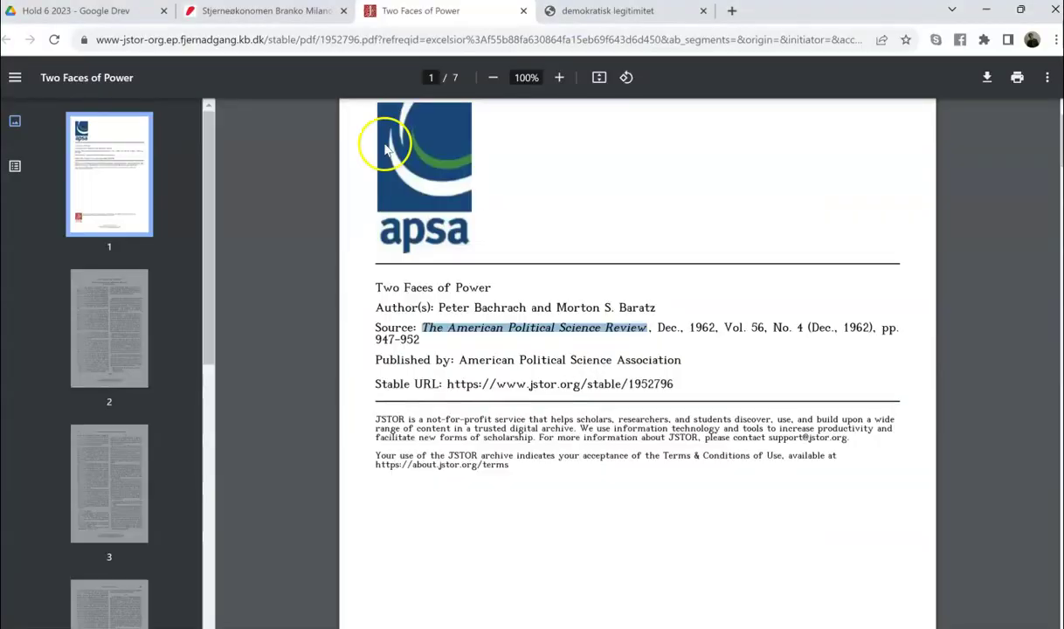
pyautogui.click(311, 18)
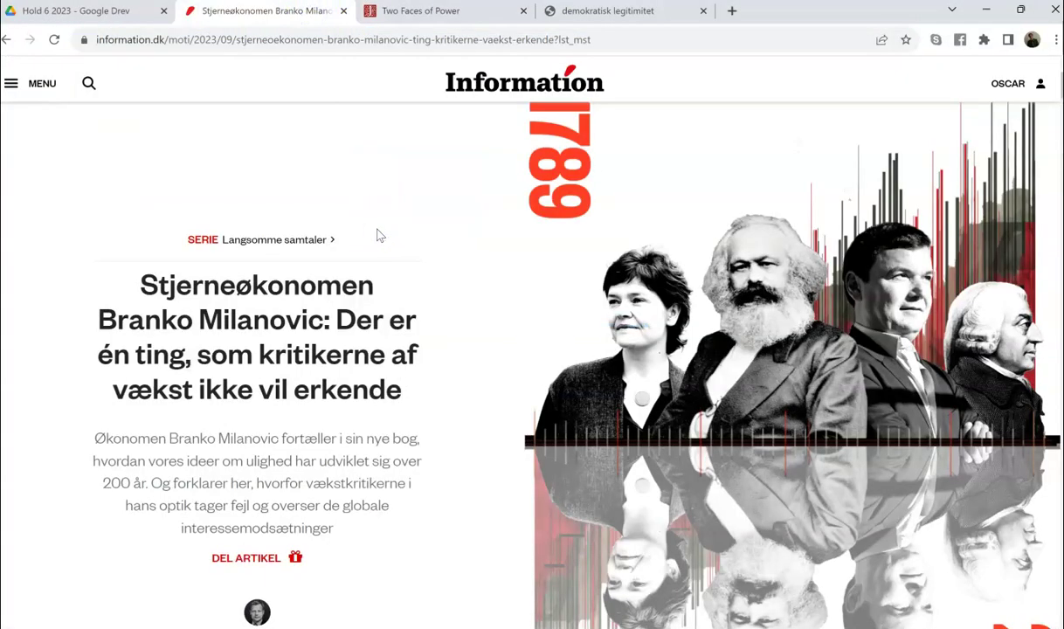
pyautogui.scroll(-3, 380, 236)
pyautogui.scroll(3, 380, 236)
pyautogui.hotkey('alt', 'Tab')
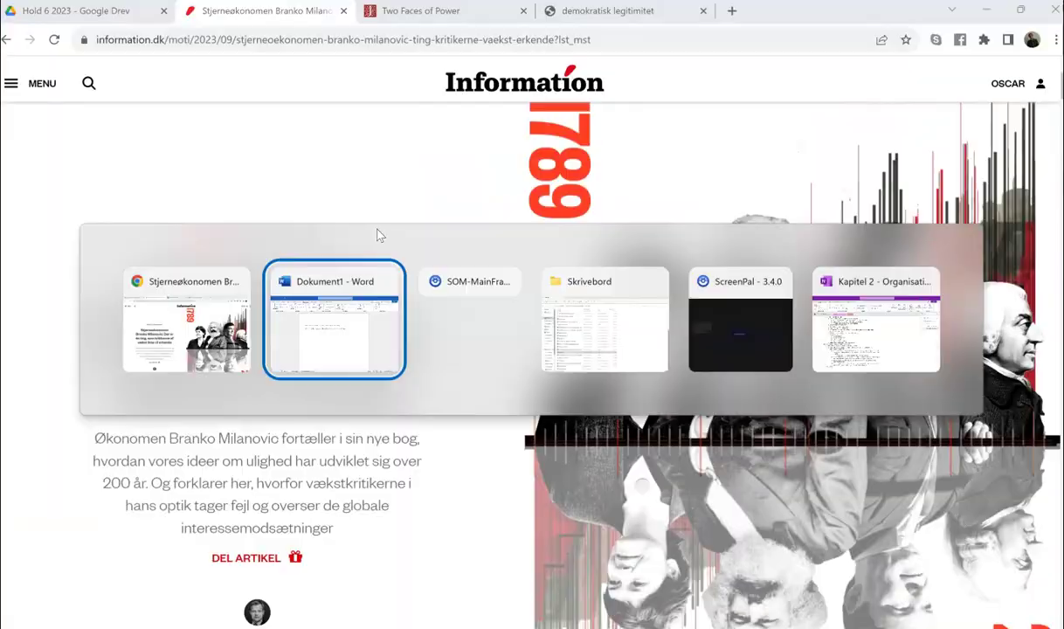
# Step: Add a third sentence in Word consisting of a first name followed by "sover i telt 200 dage om året"
pyautogui.click(375, 244)
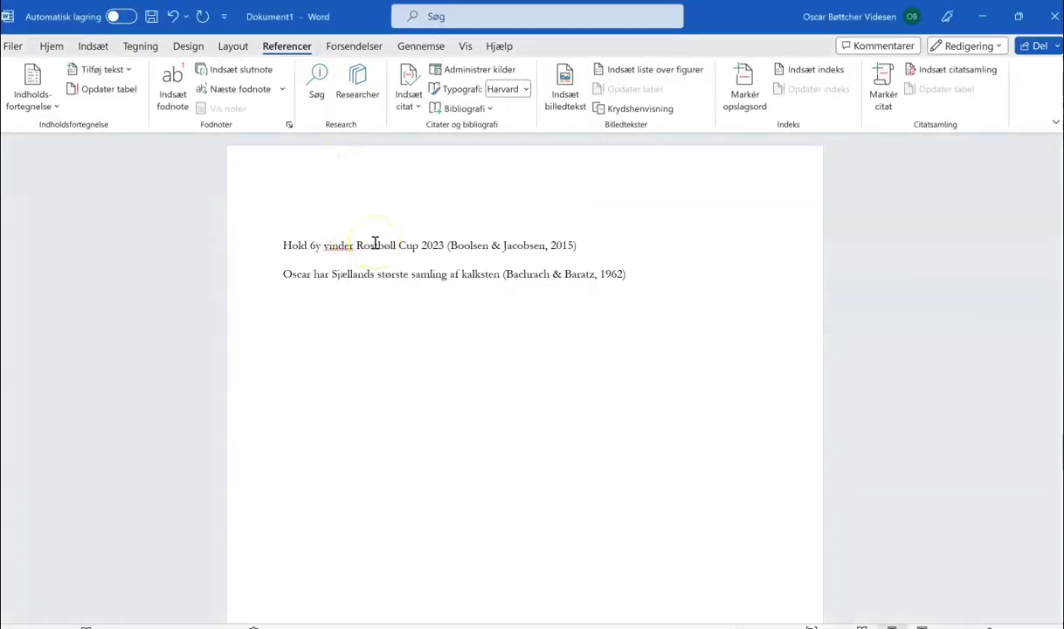
pyautogui.write('Getrud sover')
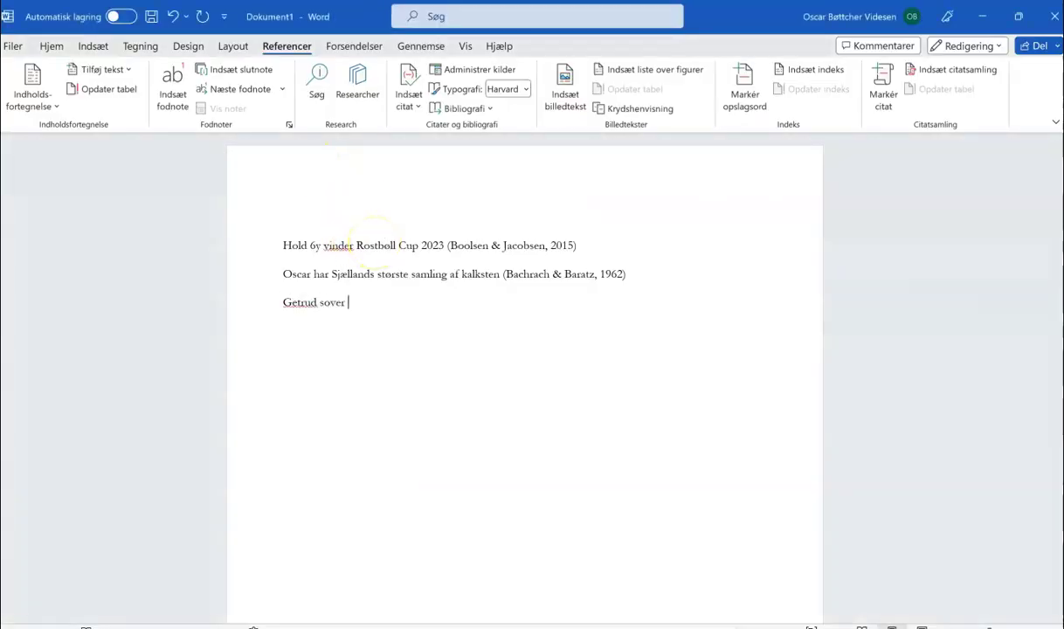
pyautogui.write(' i  telt 200 dage om året')
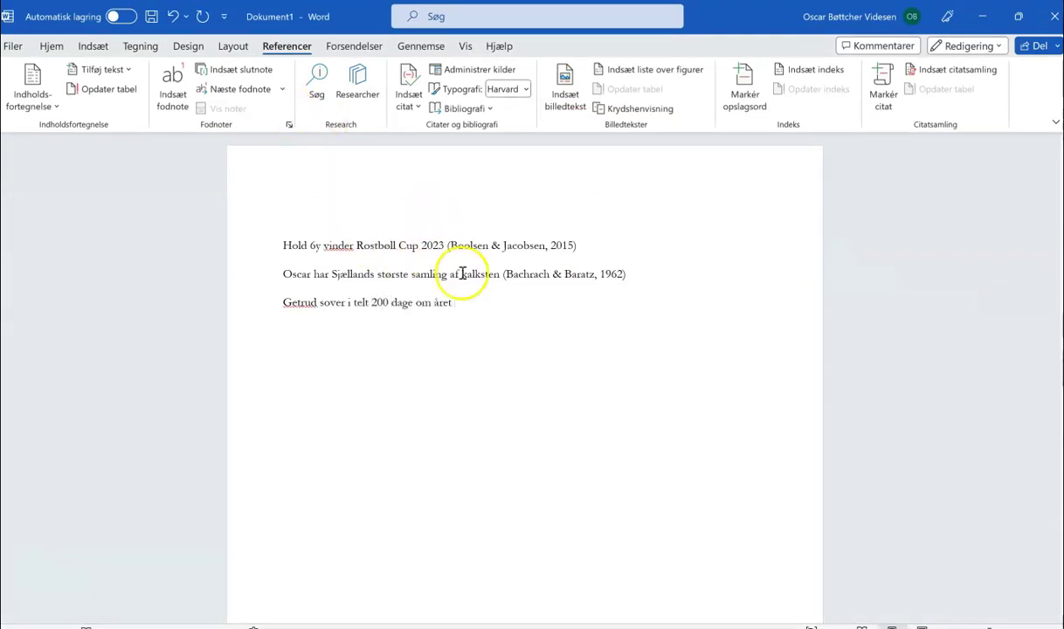
# Step: Begin a new source for the third sentence's citation and set its type to Websted
pyautogui.click(405, 102)
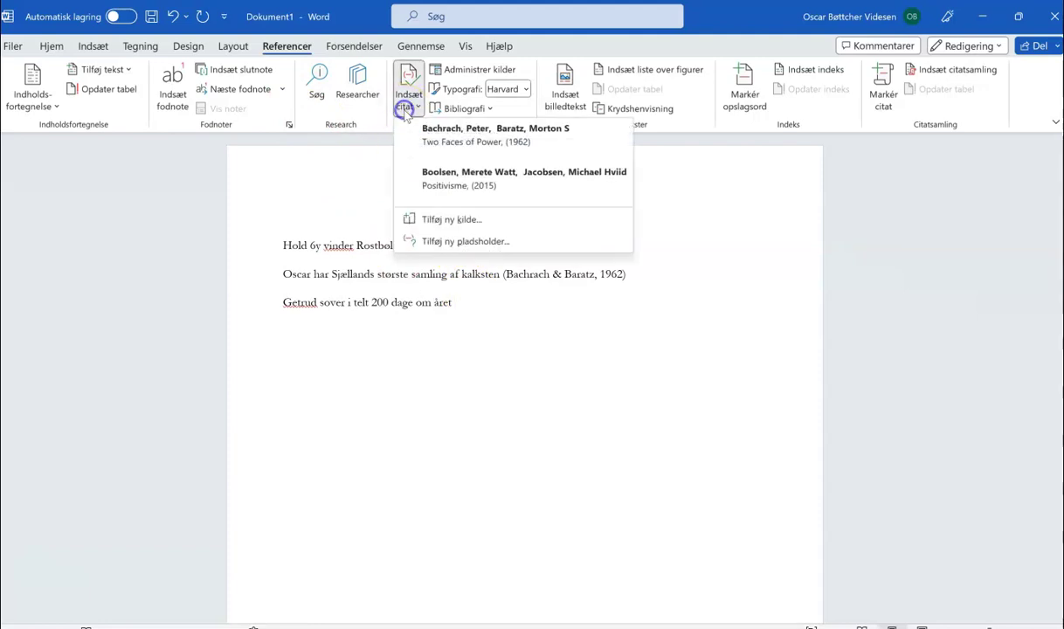
pyautogui.click(439, 222)
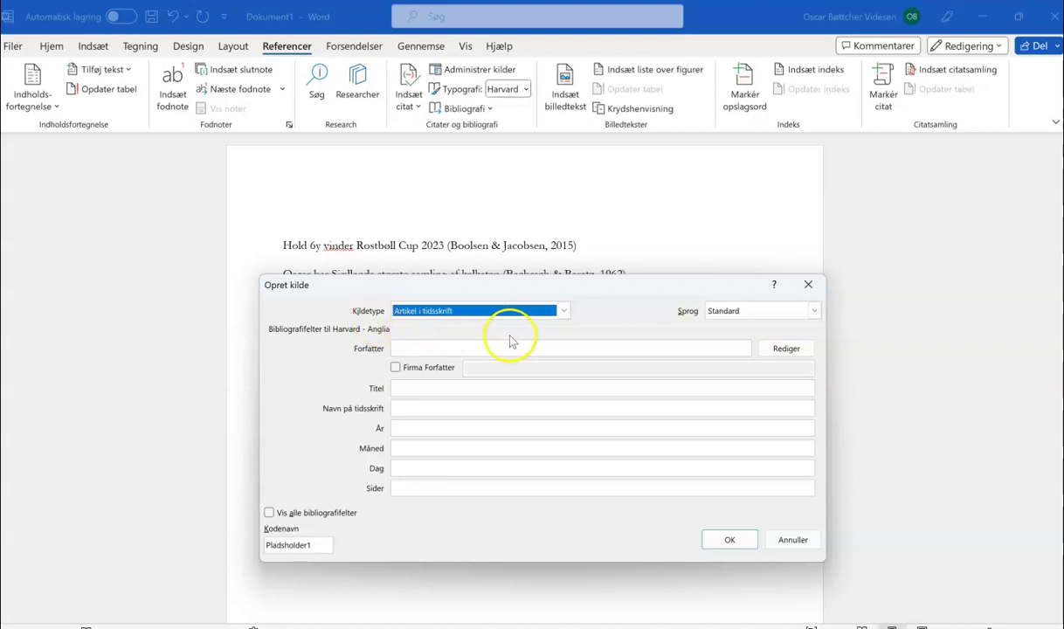
pyautogui.click(563, 312)
pyautogui.press('Down')
pyautogui.press('Down')
pyautogui.press('Down')
pyautogui.press('Down')
pyautogui.press('Down')
pyautogui.press('Down')
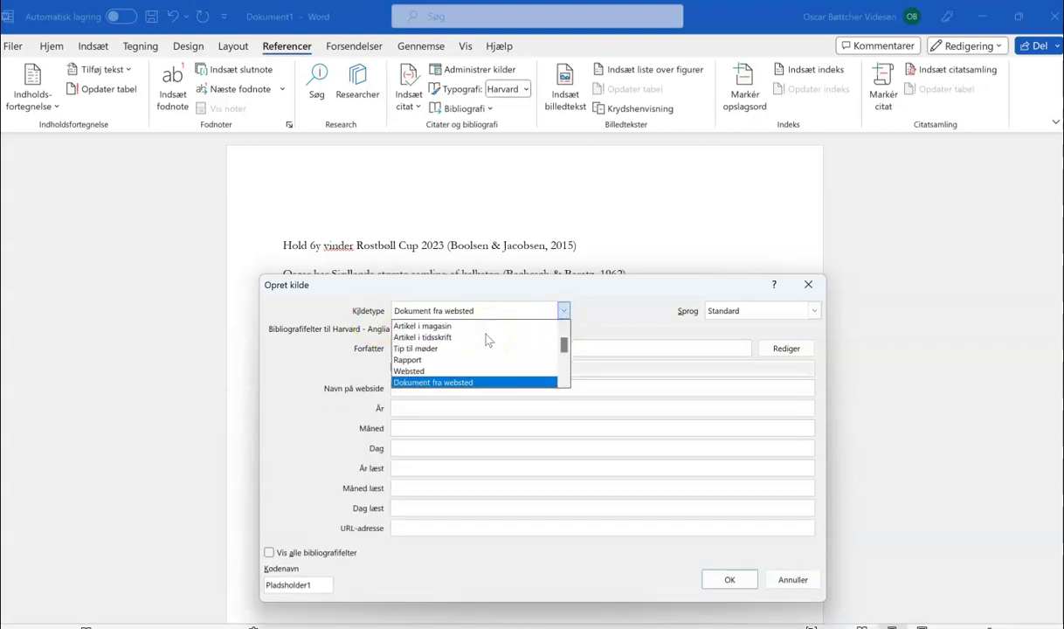
pyautogui.press('Up')
pyautogui.click(453, 359)
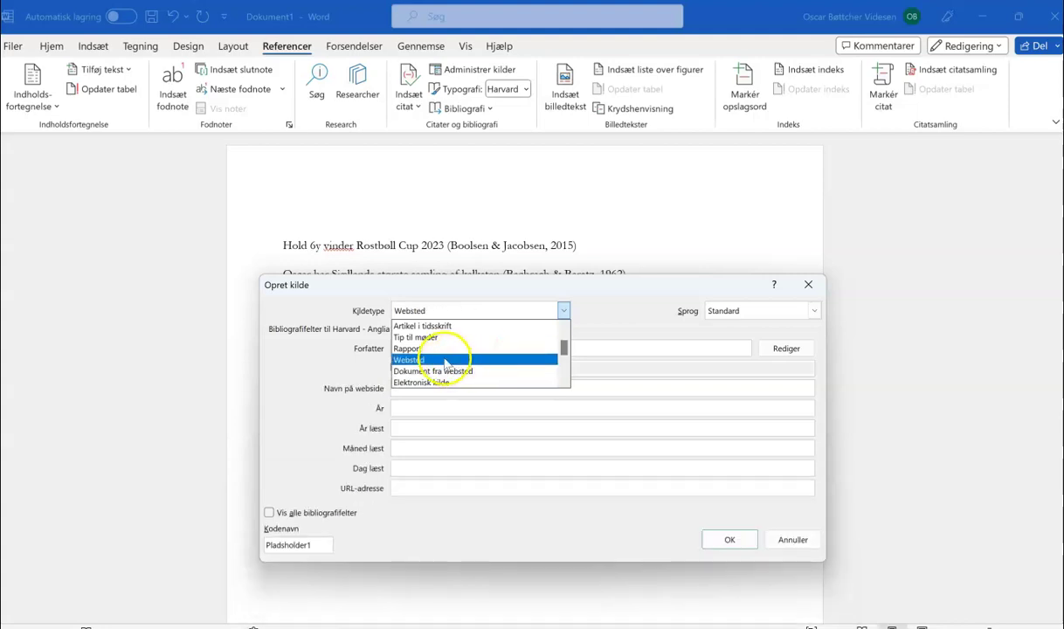
pyautogui.click(446, 361)
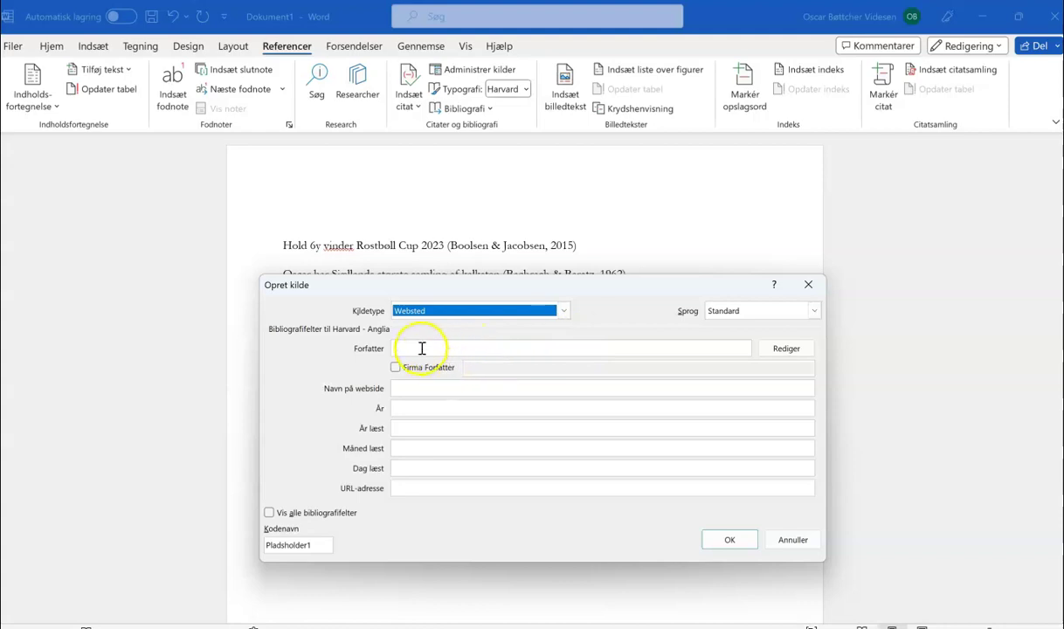
# Step: Check the article's byline in the browser and set Dagbladet Information as the source's corporate author
pyautogui.click(419, 349)
pyautogui.hotkey('alt', 'Tab')
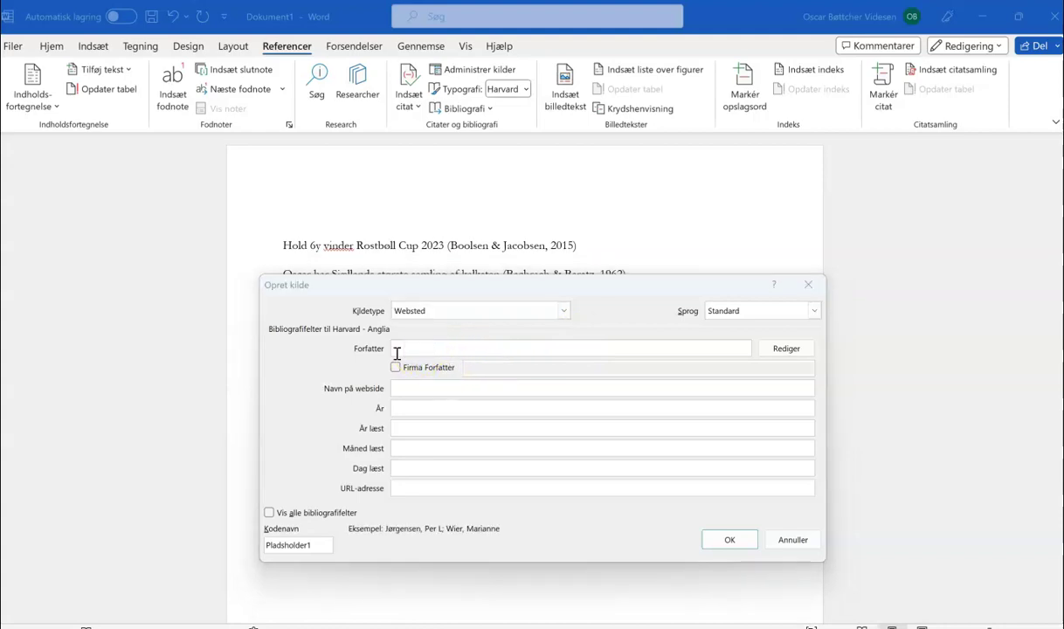
pyautogui.scroll(-3, 290, 392)
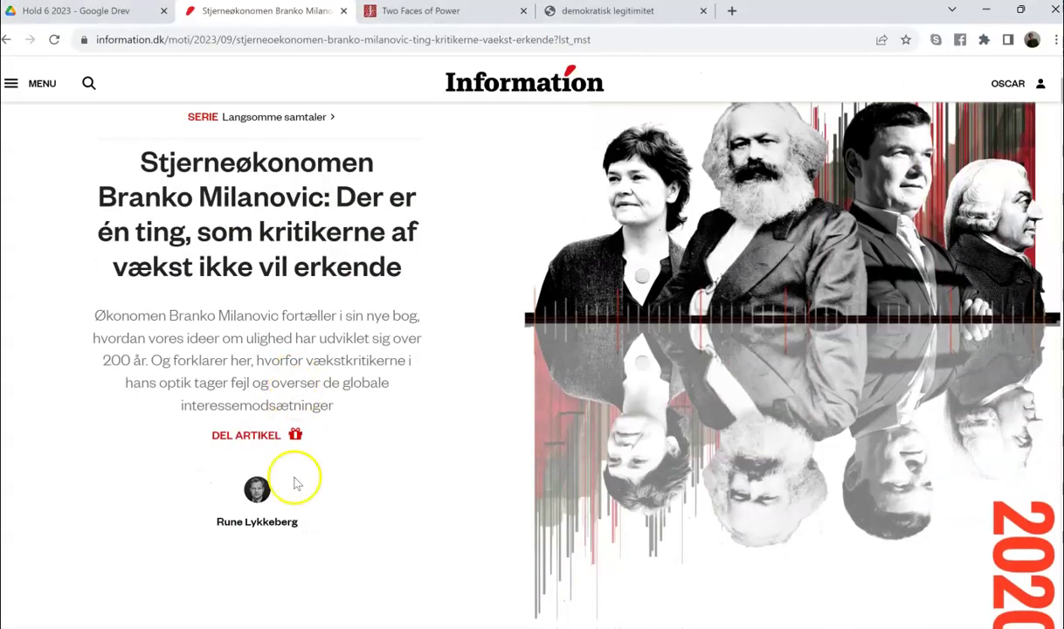
pyautogui.hotkey('alt', 'Tab')
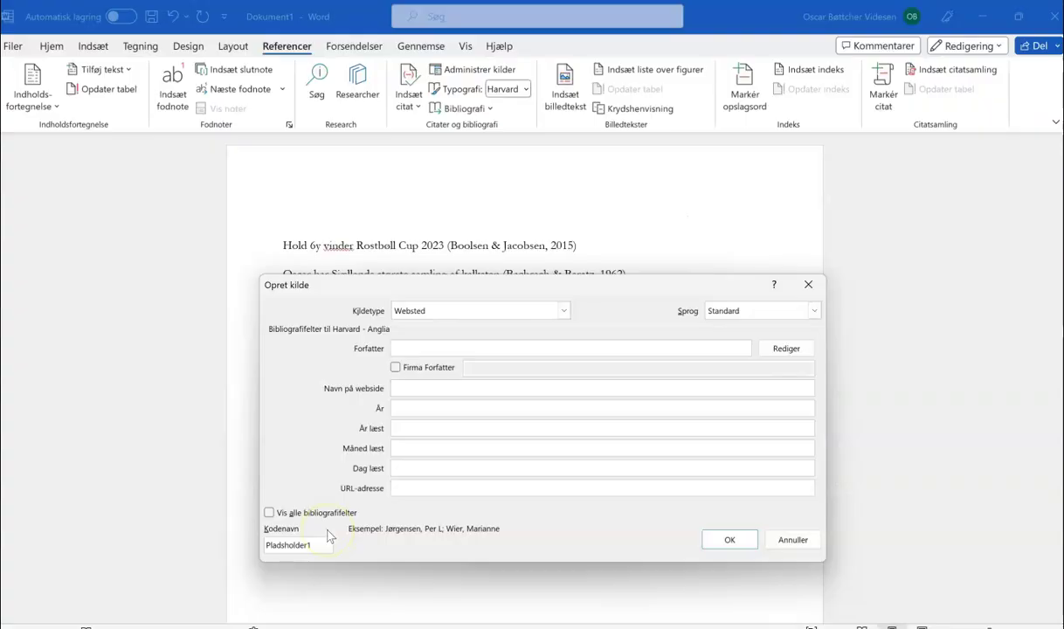
pyautogui.click(395, 367)
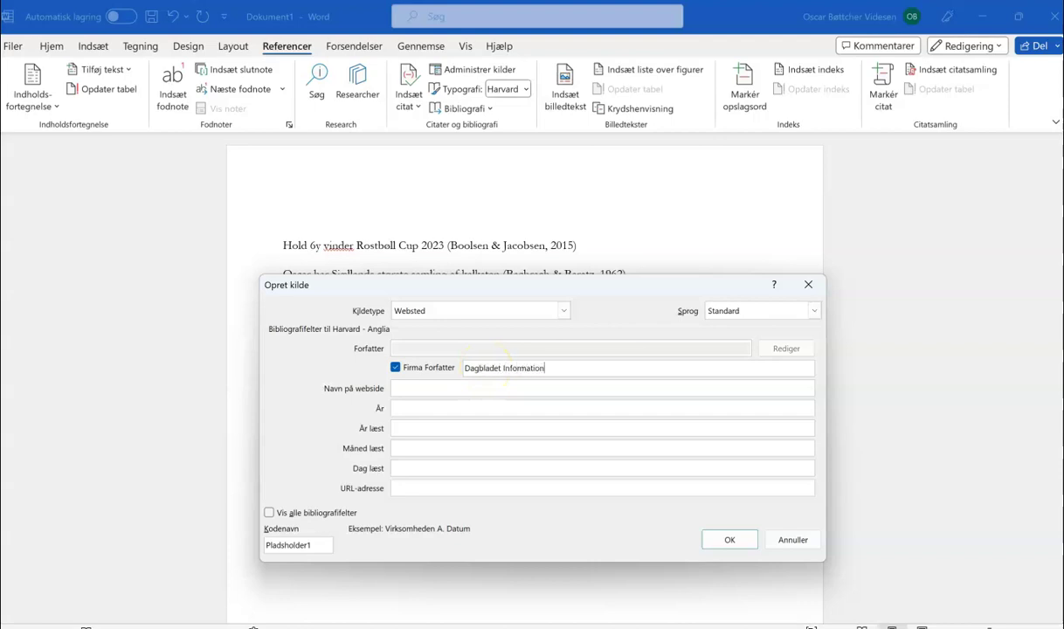
# Step: Enter the article's headline as page name, year 2023, read date 18 september 2023 and its URL, and save the source as the third sentence's citation
pyautogui.click(392, 388)
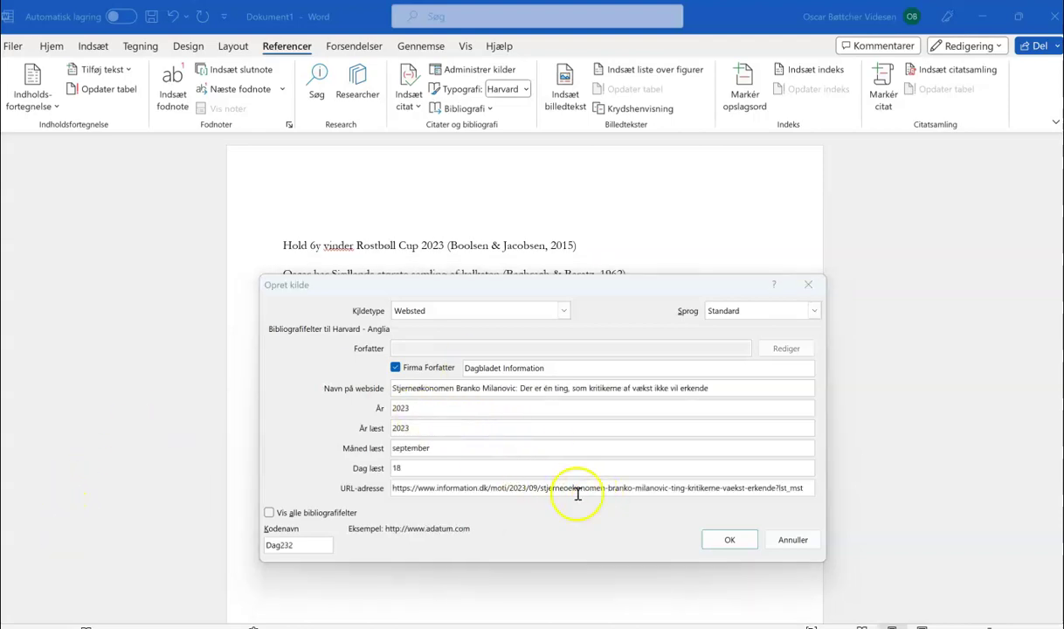
pyautogui.click(730, 540)
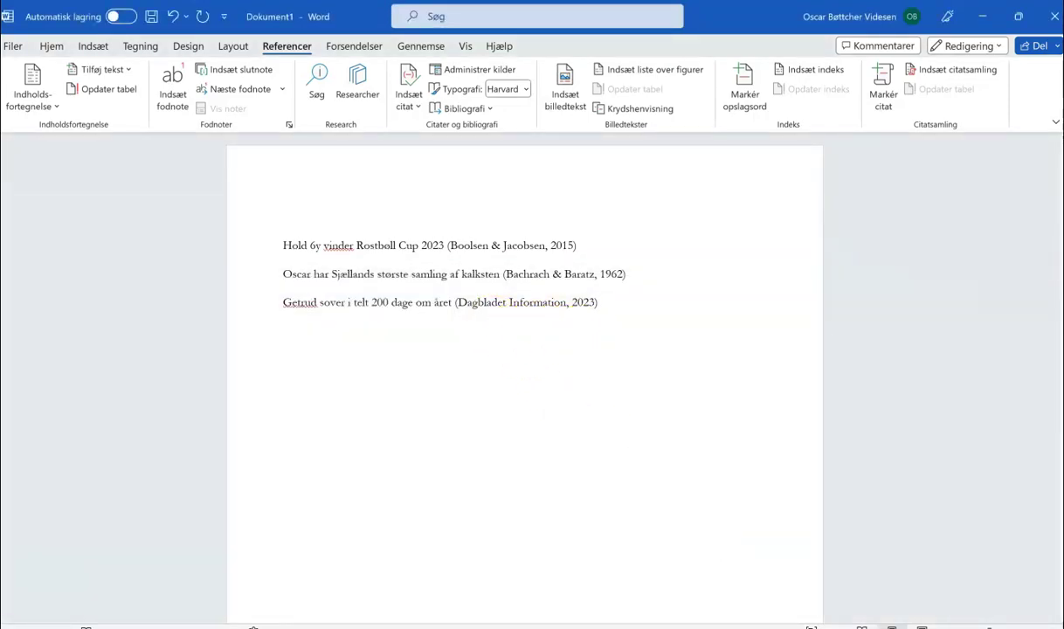
# Step: Add a fourth sentence "Hold 6 er magisk" and correct the misspelled first name that opens the third sentence
pyautogui.press('Return')
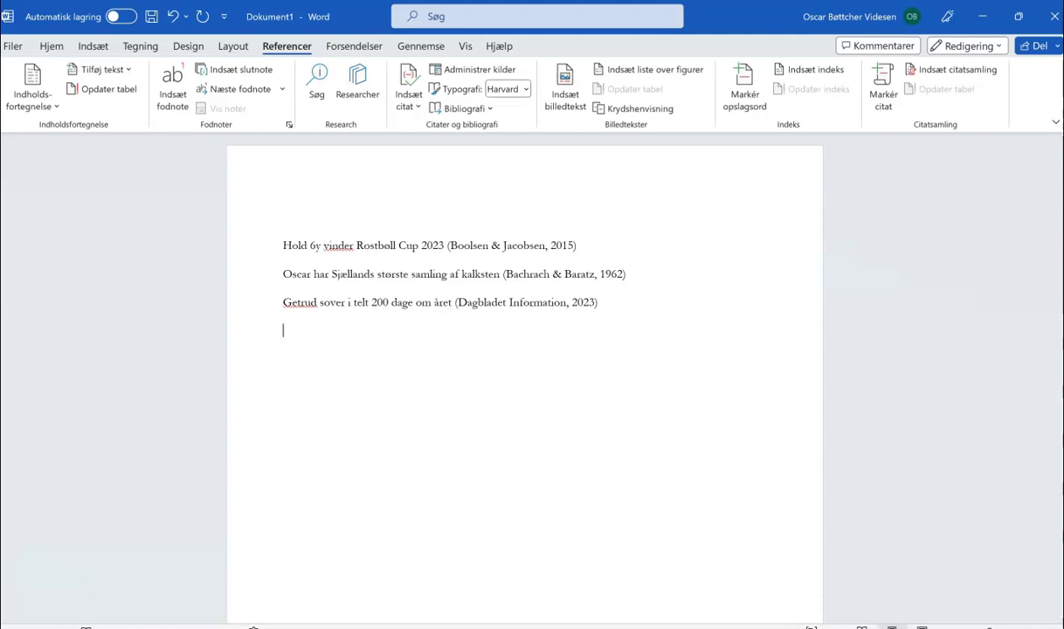
pyautogui.rightClick(298, 302)
pyautogui.click(302, 349)
pyautogui.click(288, 326)
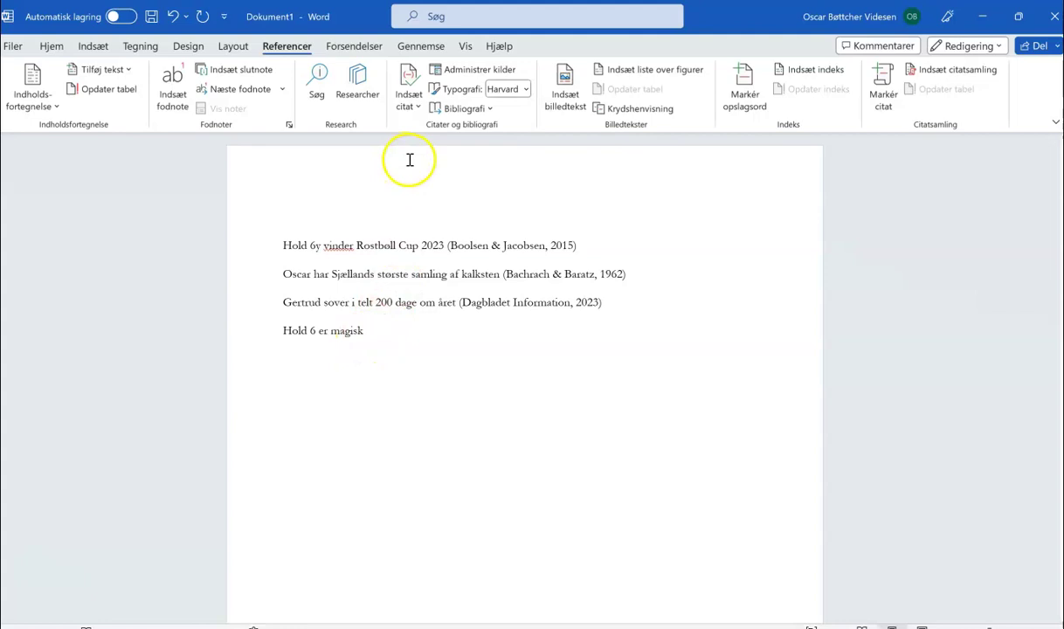
# Step: Copy the 2022 source "Analyse af social- og sundhedsfagenes imageudfordringer" from the master source list to the document's current list
pyautogui.click(407, 104)
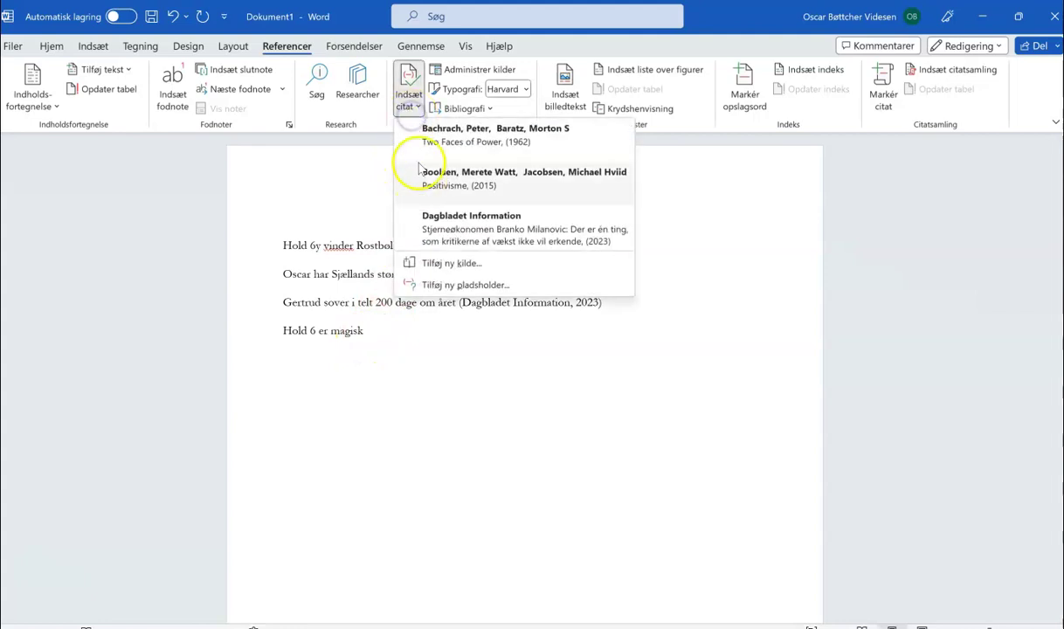
pyautogui.click(453, 73)
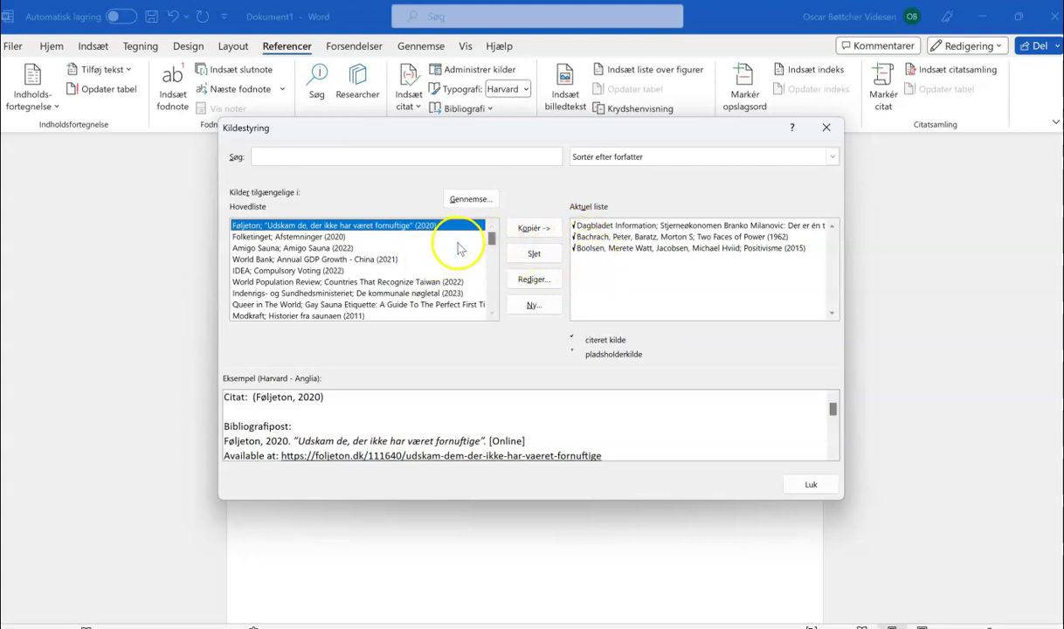
pyautogui.moveTo(491, 237); pyautogui.dragTo(472, 278)
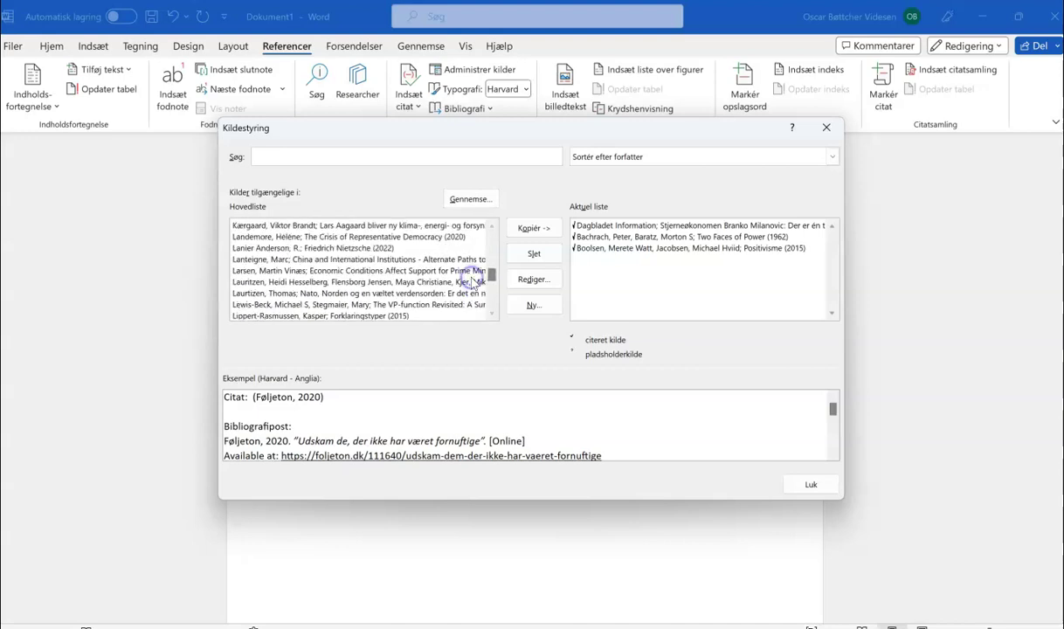
pyautogui.click(288, 282)
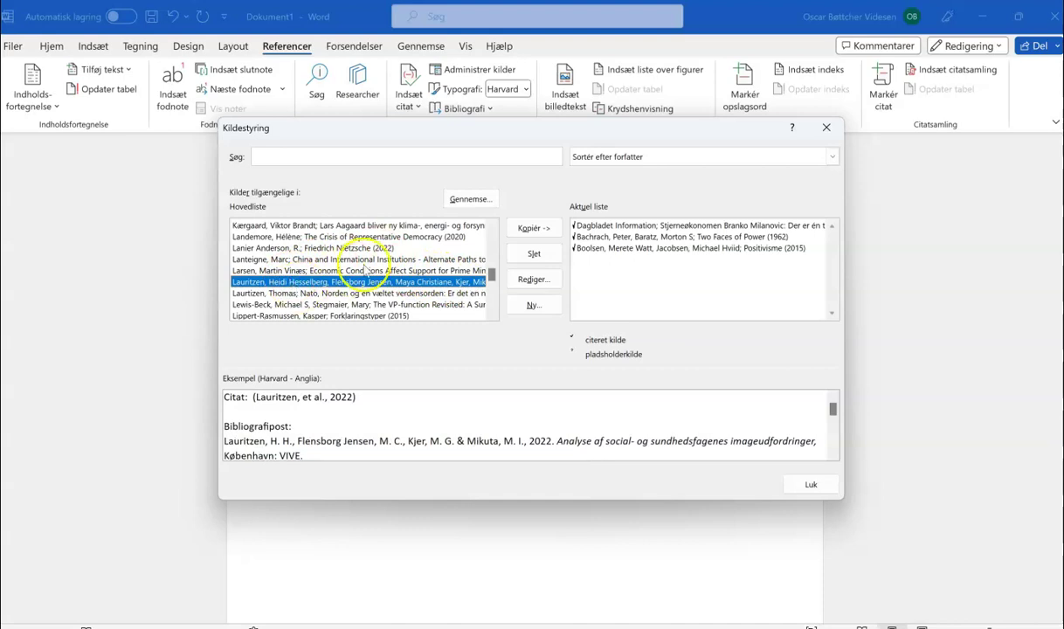
pyautogui.click(535, 229)
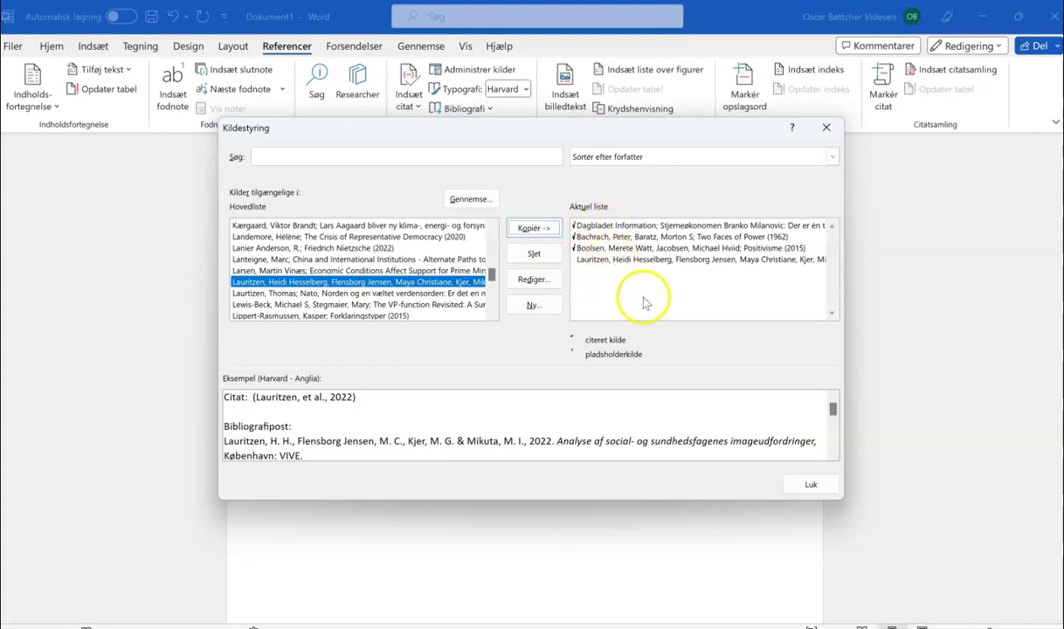
pyautogui.click(791, 484)
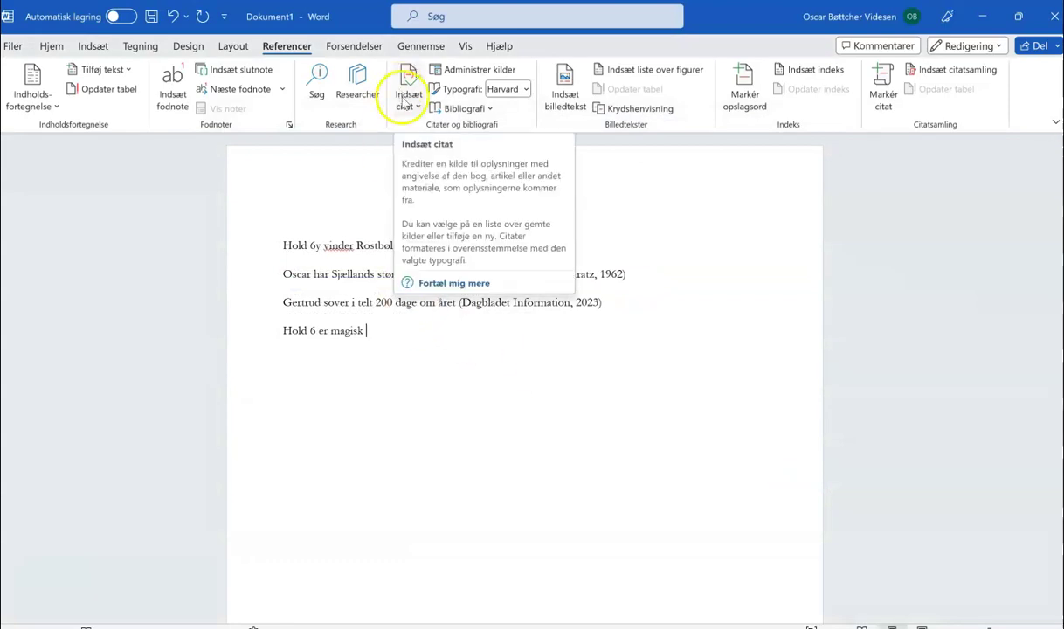
# Step: Cite the 2022 source "Analyse af social- og sundhedsfagenes imageudfordringer" at the end of the fourth sentence
pyautogui.click(406, 101)
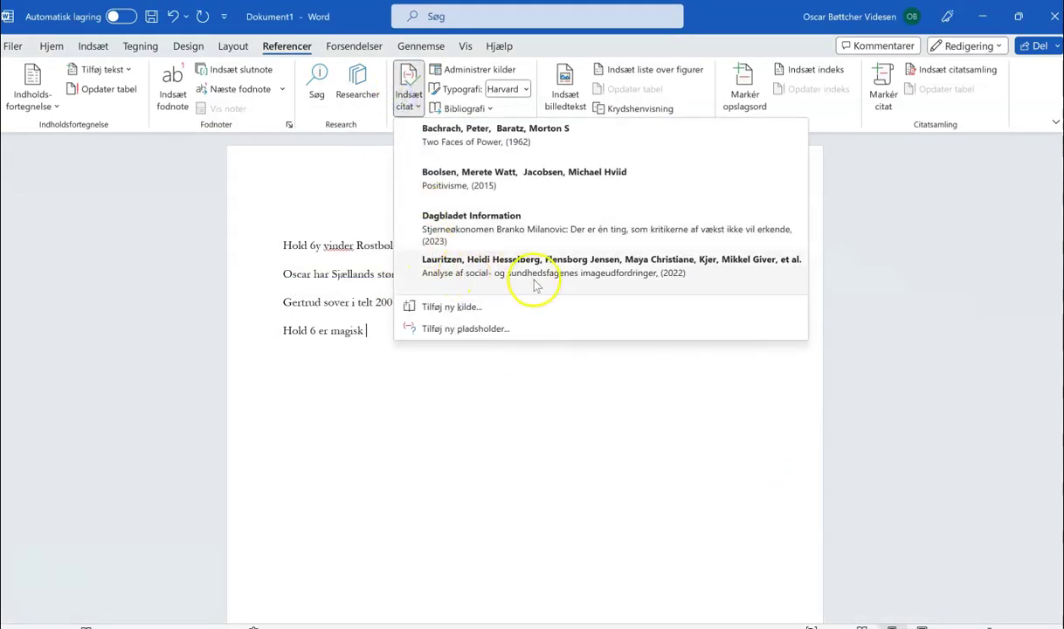
pyautogui.click(568, 274)
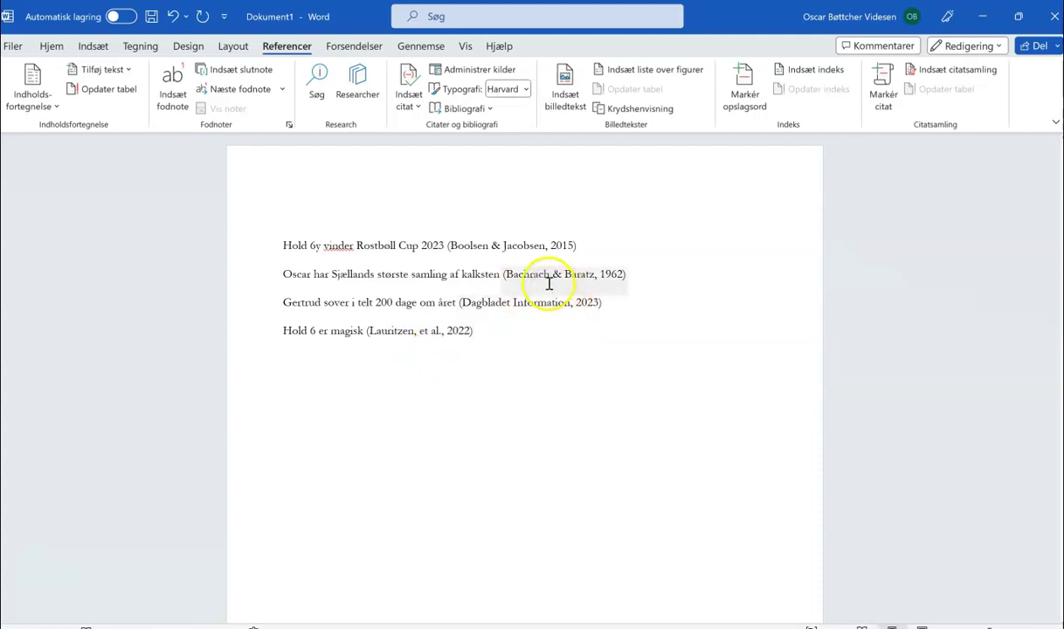
pyautogui.click(482, 365)
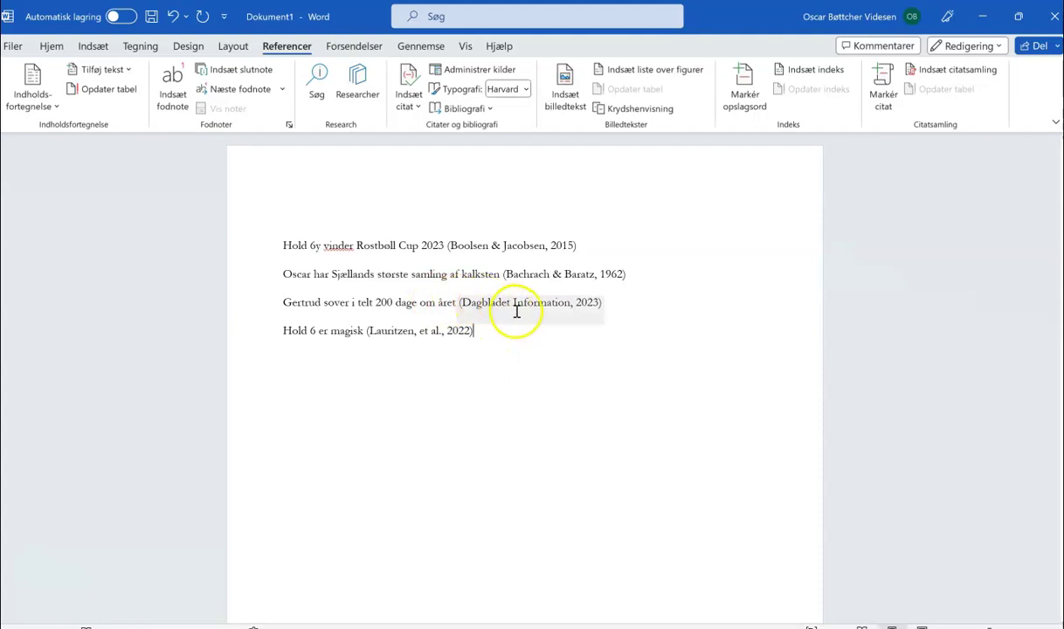
pyautogui.click(539, 247)
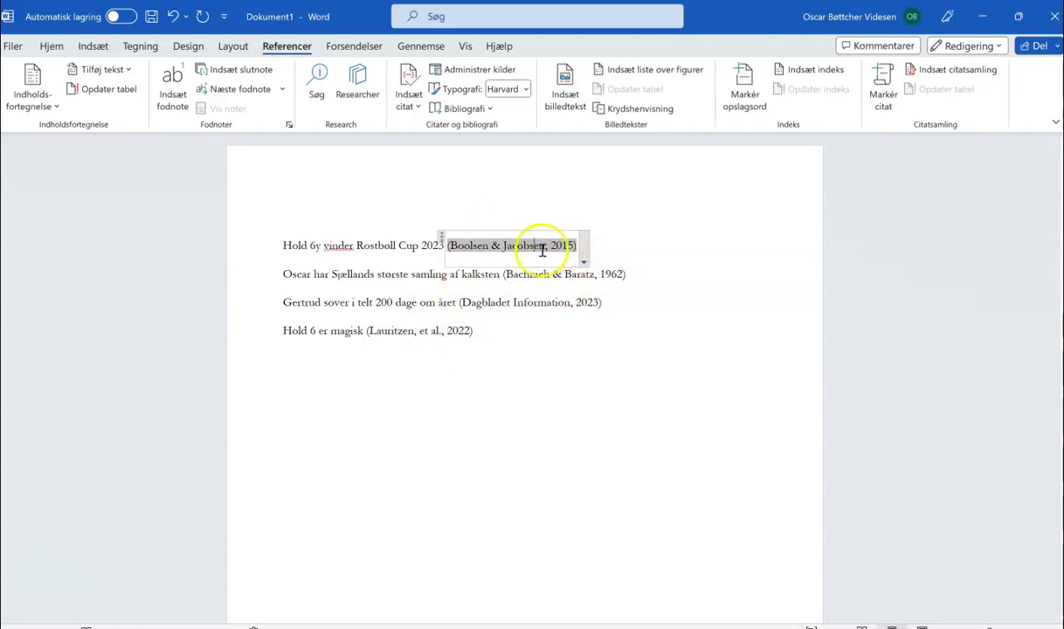
pyautogui.click(369, 251)
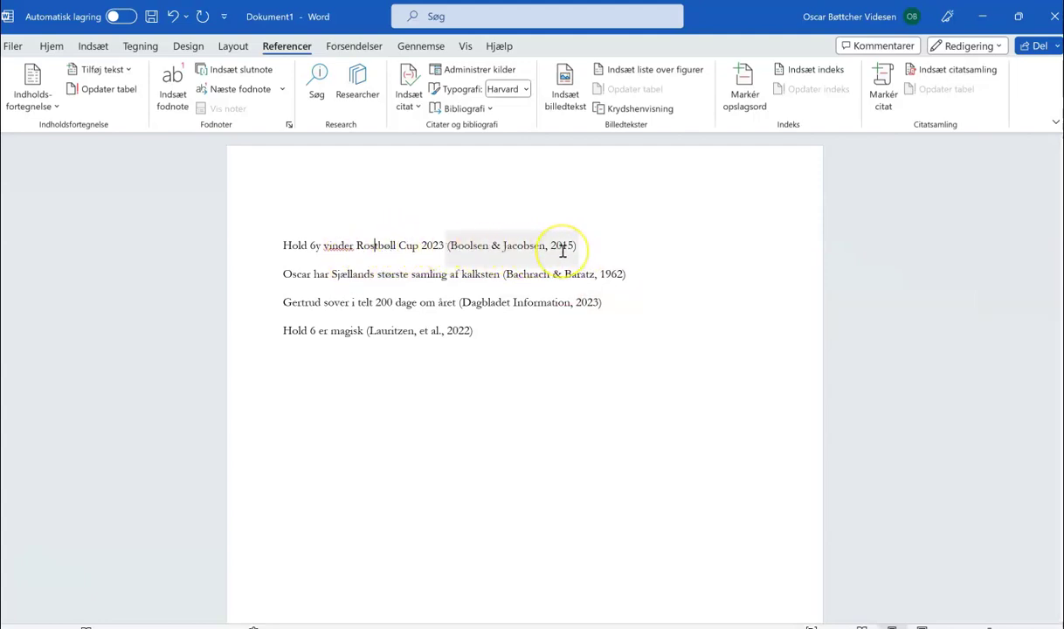
pyautogui.click(512, 249)
pyautogui.click(544, 276)
pyautogui.click(528, 303)
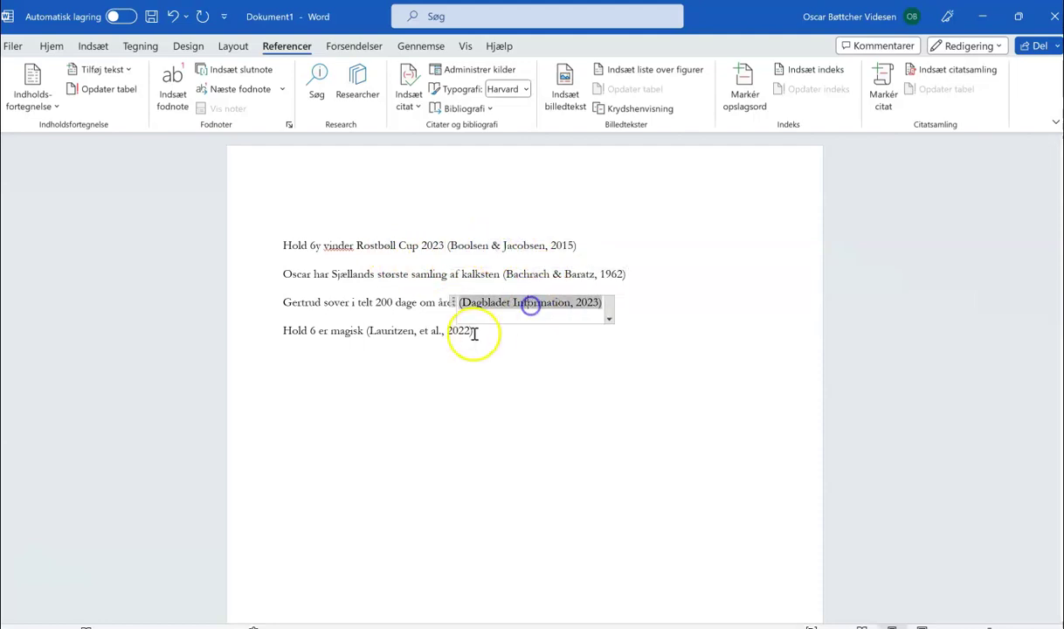
pyautogui.click(465, 332)
# Step: Convert the first sentence's citation to static text and add page reference ": 115" after the year
pyautogui.click(498, 249)
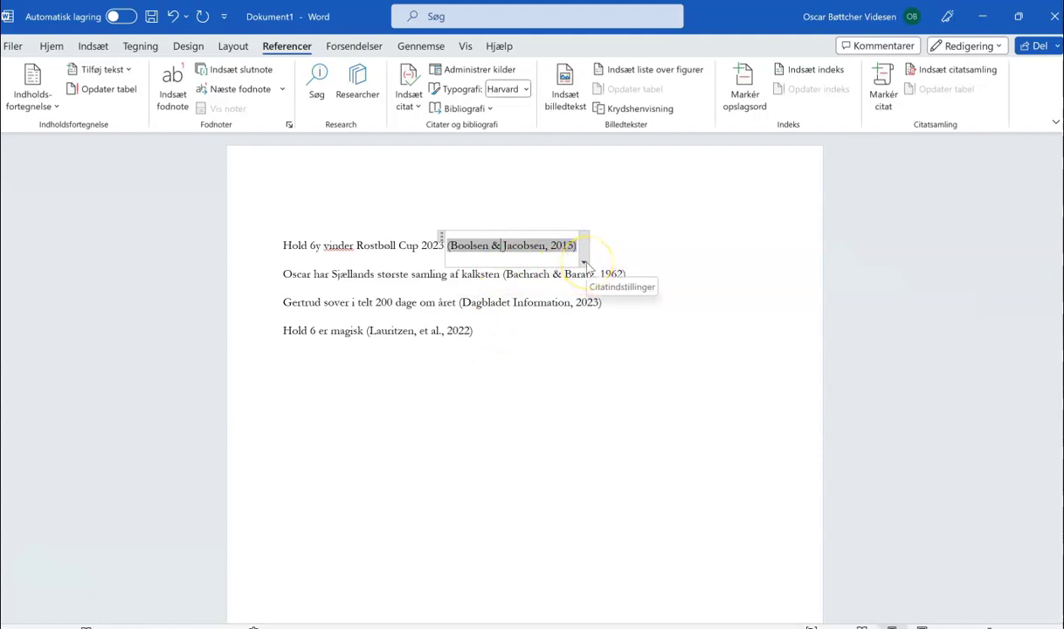
pyautogui.click(584, 262)
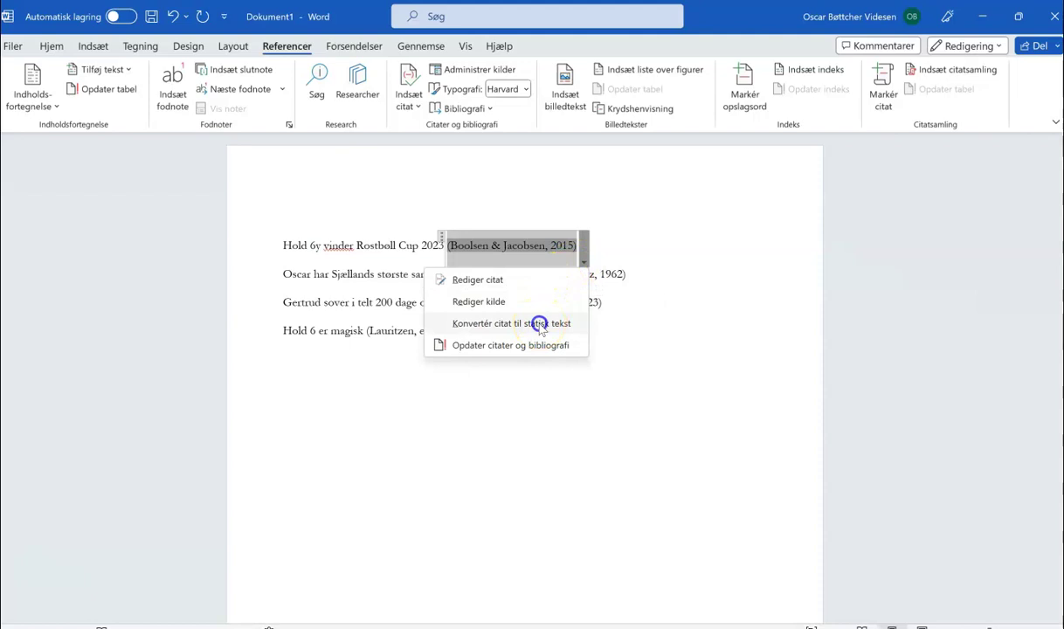
pyautogui.click(541, 325)
pyautogui.click(568, 247)
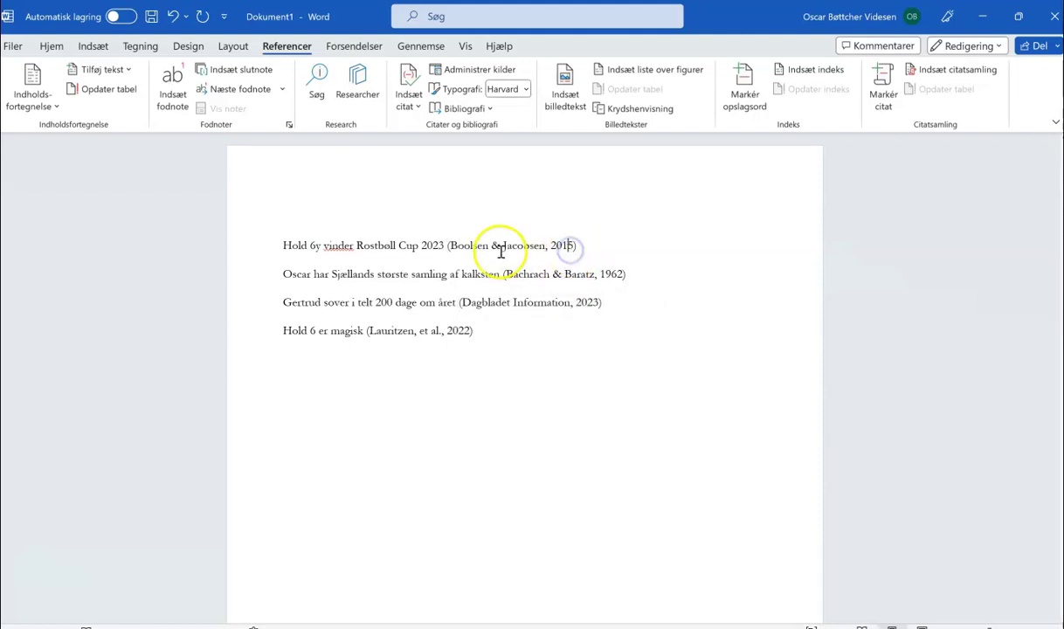
pyautogui.write(': 115')
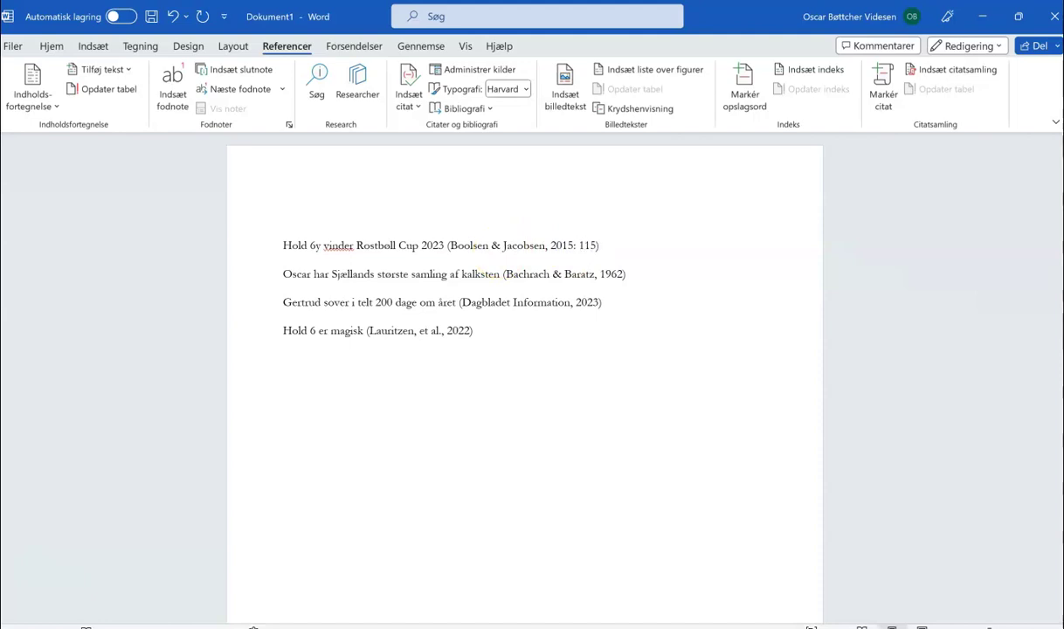
# Step: Convert the second sentence's citation to static text and add page range ": 948-949" after the year
pyautogui.click(564, 277)
pyautogui.click(633, 290)
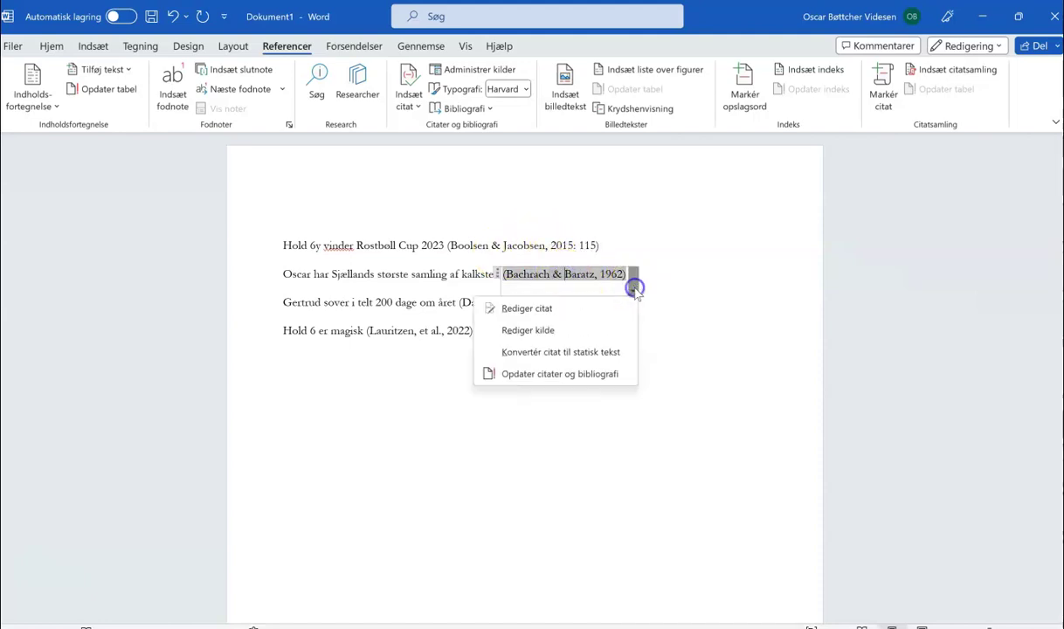
pyautogui.click(603, 351)
pyautogui.click(624, 278)
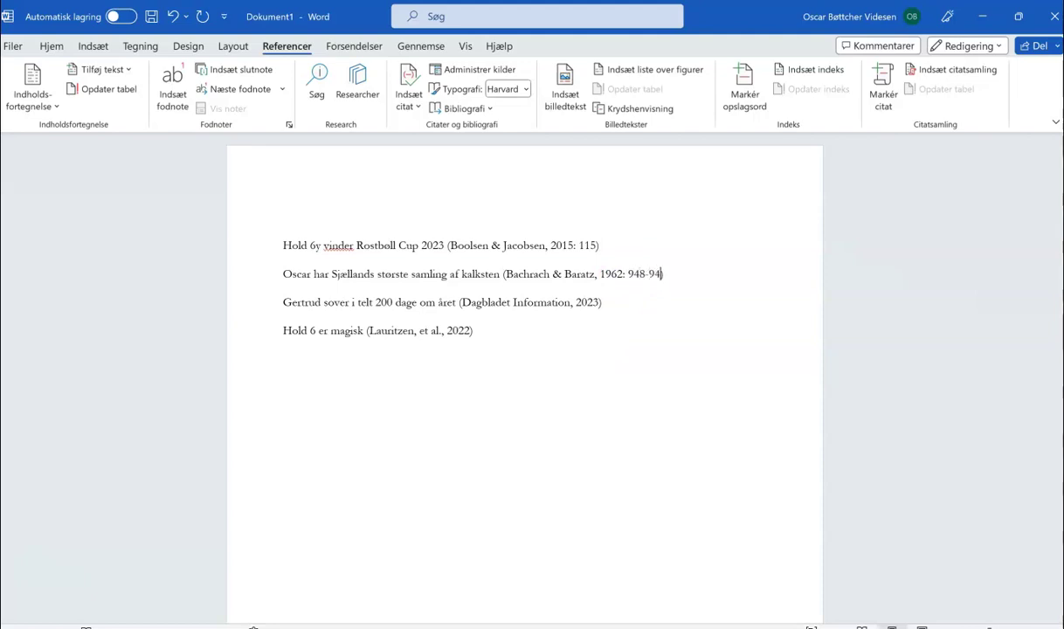
pyautogui.click(584, 399)
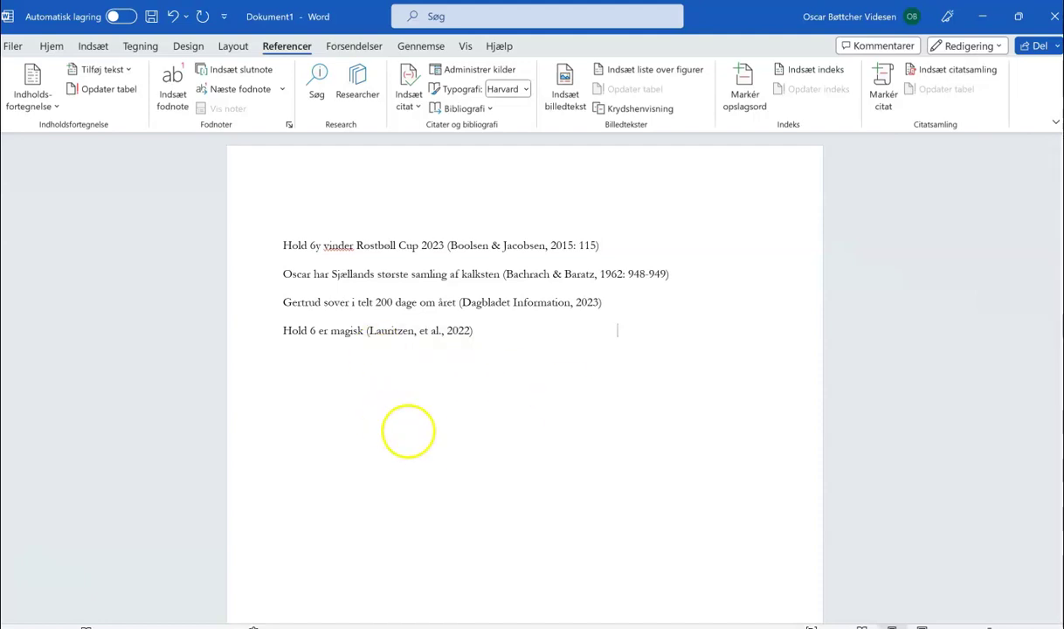
# Step: Delete the Videnskabsteori book cover picture from the page after the cited sentences
pyautogui.scroll(-1, 424, 438)
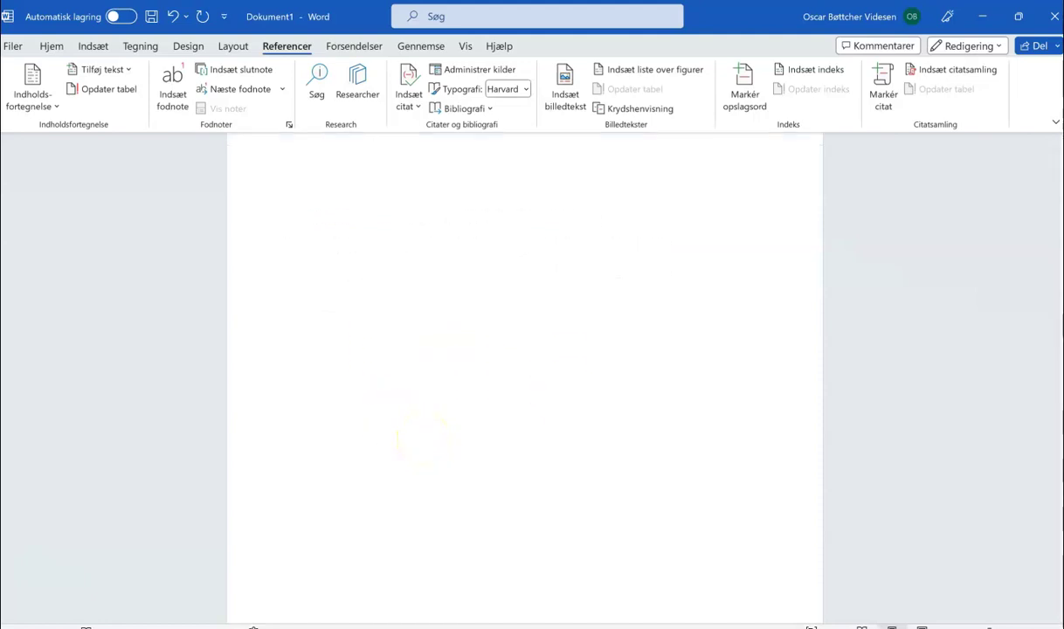
pyautogui.scroll(-1, 424, 439)
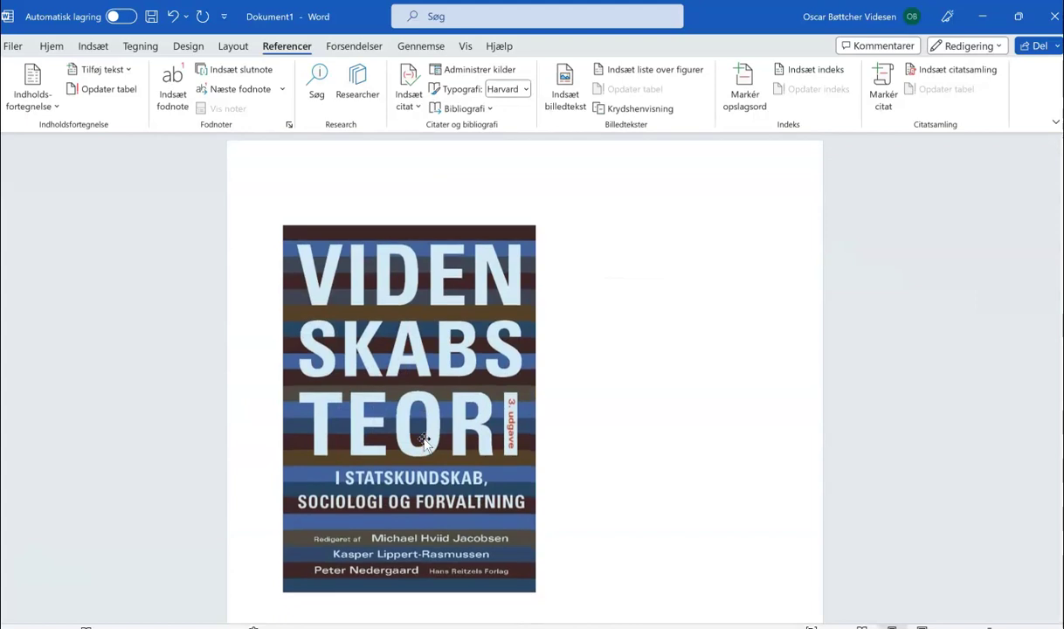
pyautogui.scroll(-2, 423, 441)
pyautogui.scroll(1, 423, 442)
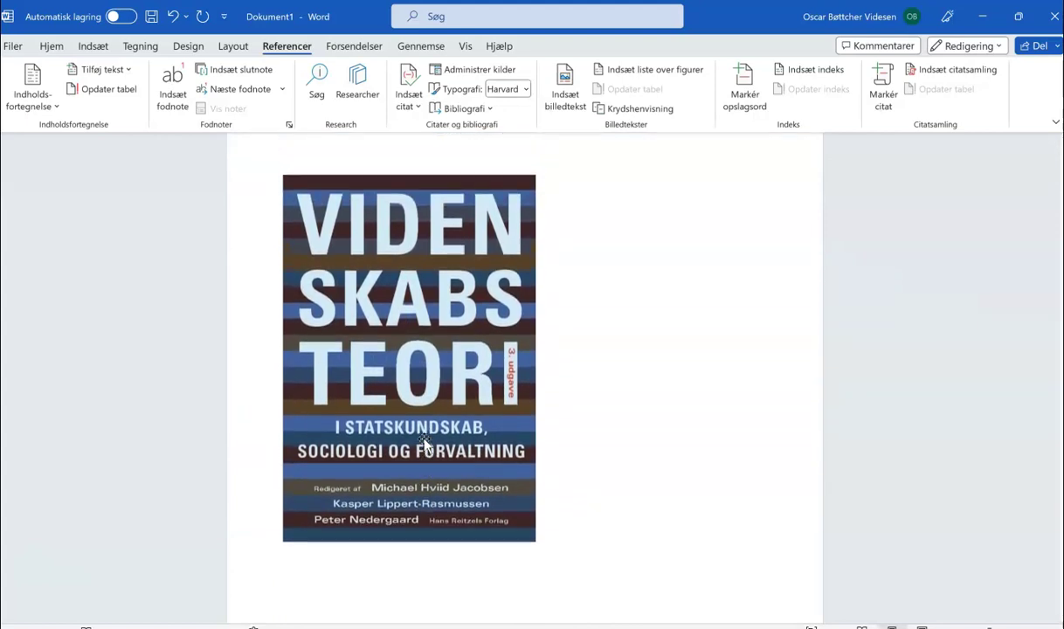
pyautogui.click(425, 443)
pyautogui.press('Delete')
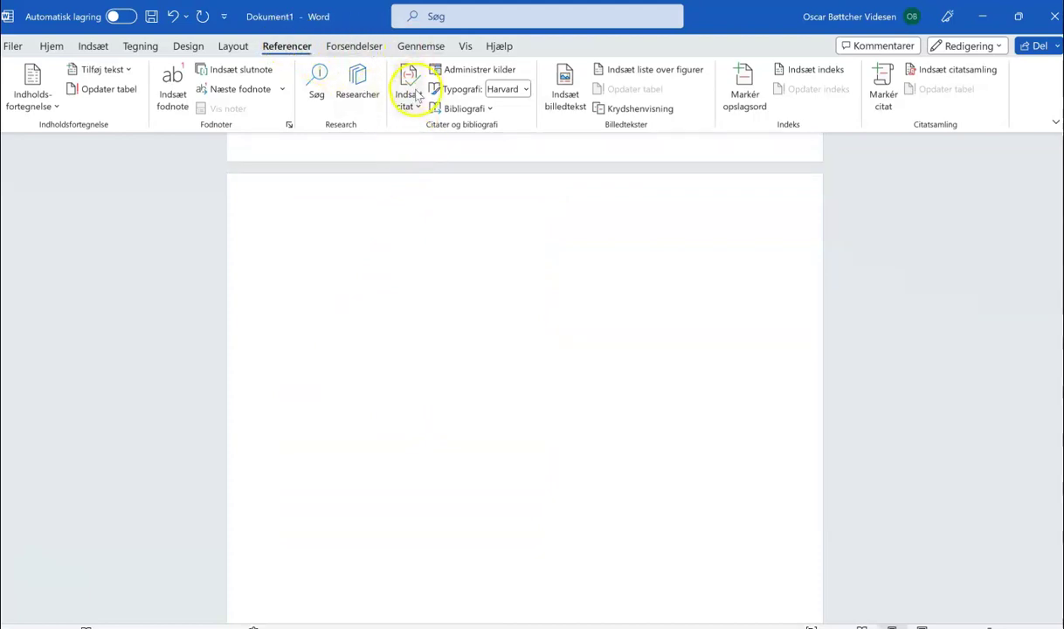
# Step: Insert the built-in Referencer bibliography where the book cover was and look through its entries
pyautogui.click(485, 111)
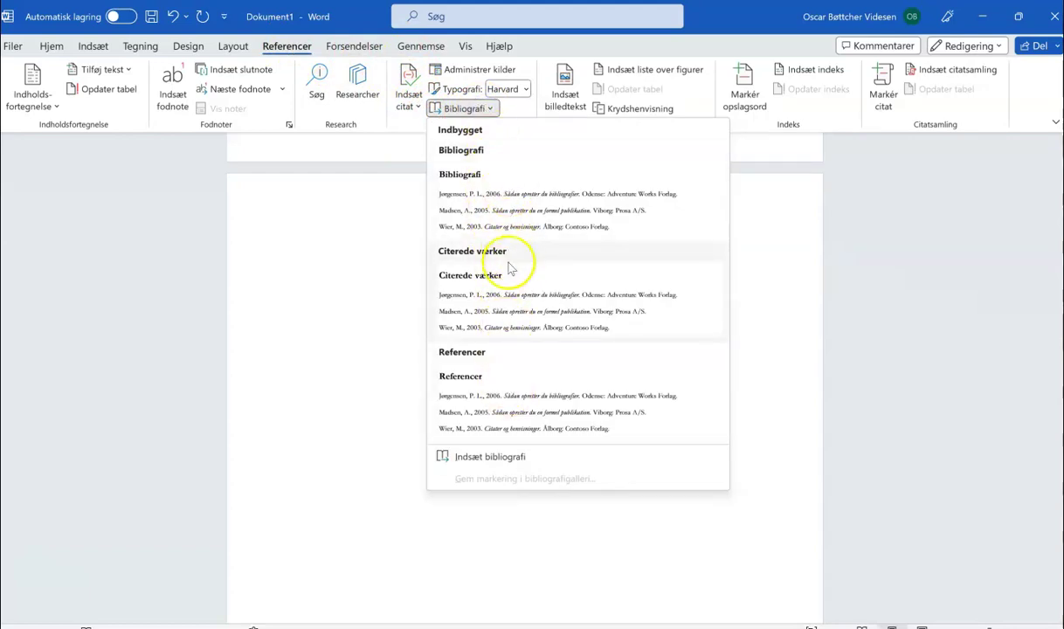
pyautogui.click(540, 405)
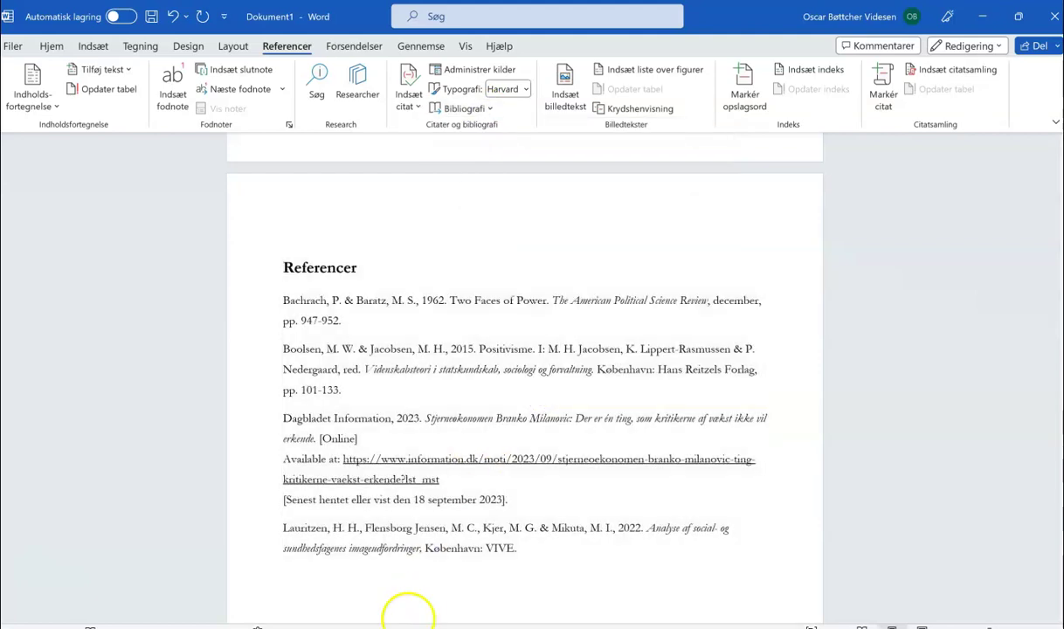
pyautogui.scroll(-2, 391, 603)
pyautogui.scroll(-2, 391, 603)
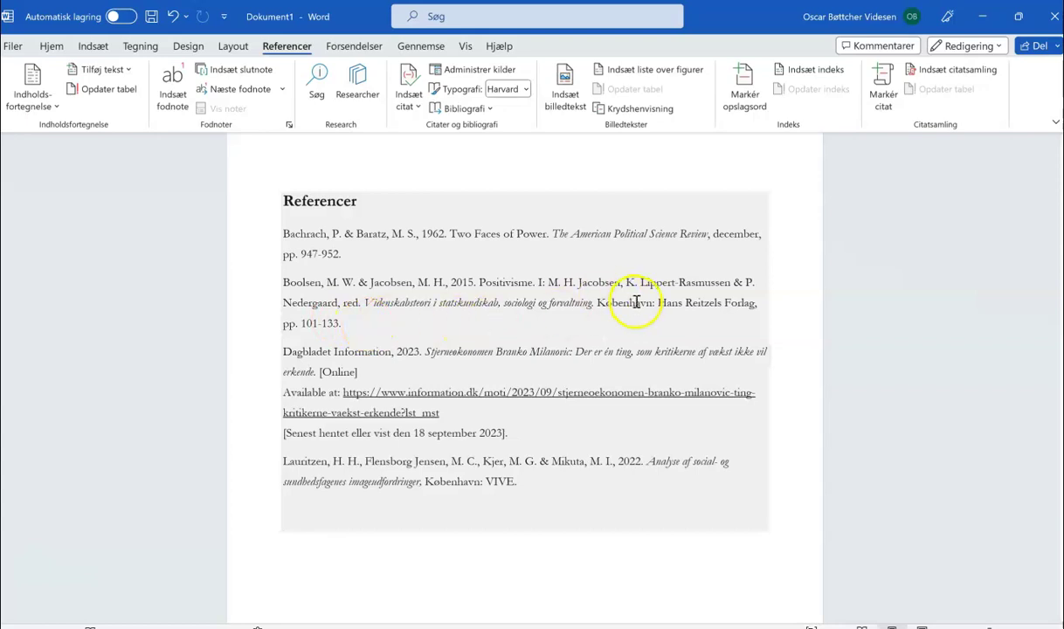
pyautogui.scroll(-1, 481, 325)
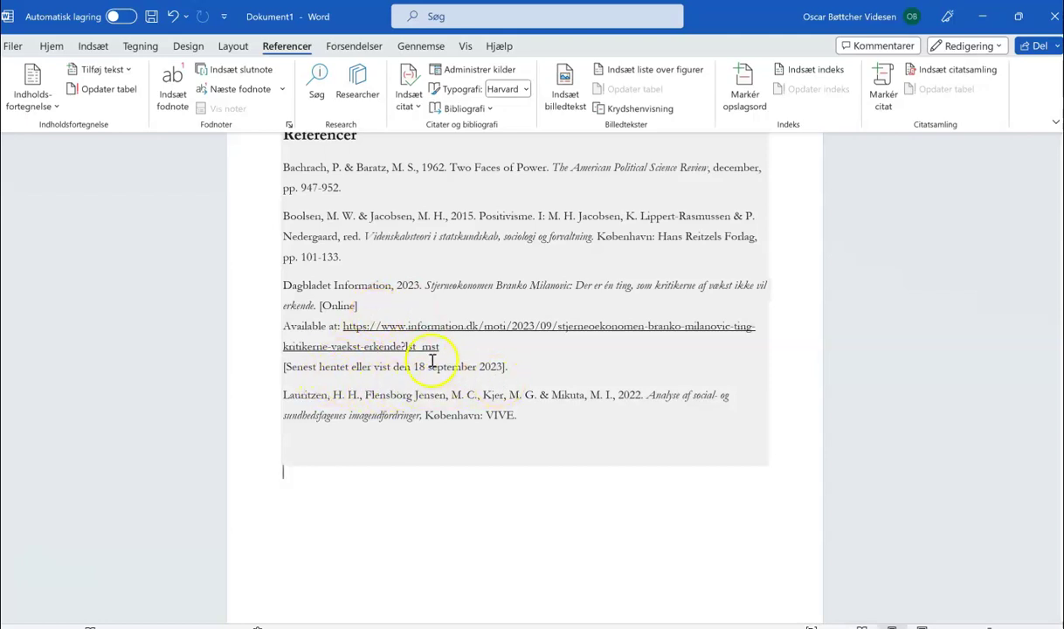
pyautogui.scroll(1, 432, 361)
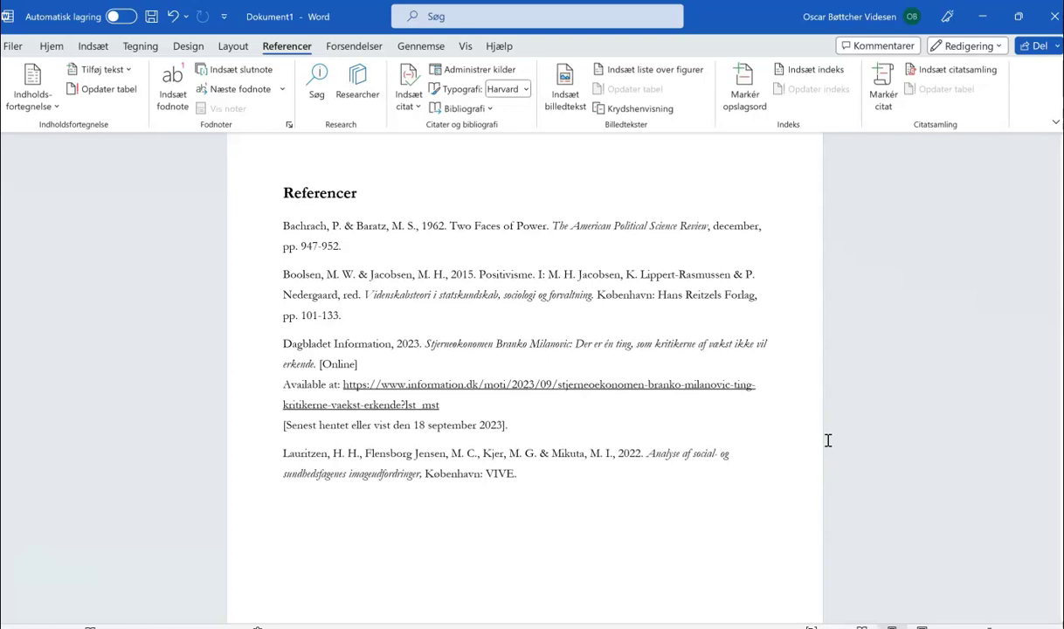
pyautogui.scroll(1, 478, 163)
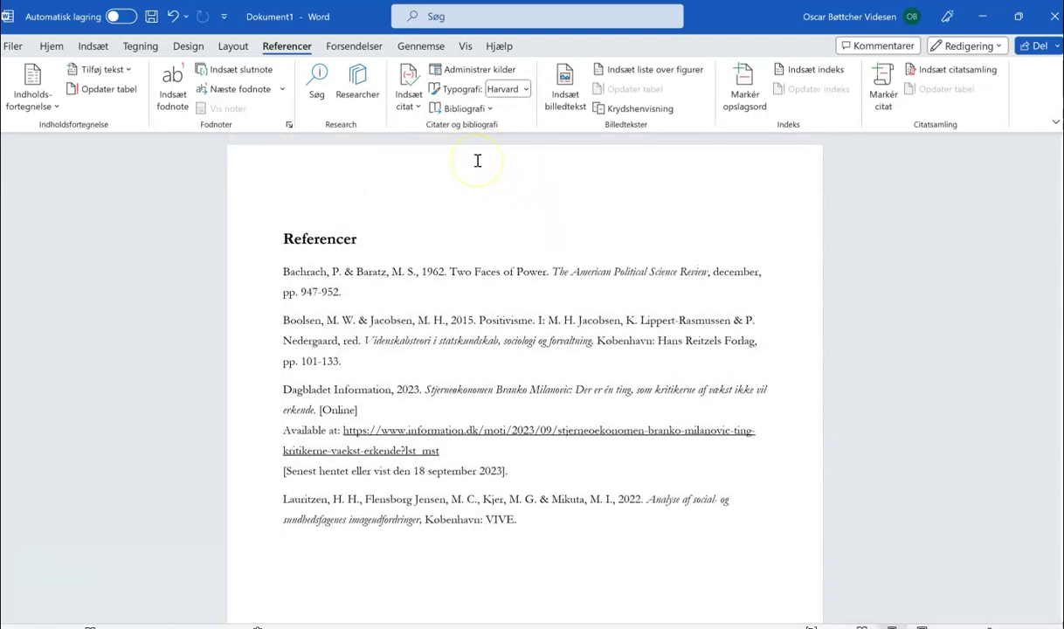
# Step: Copy the source "The Thucydides Trap: Are the U.S. and China Headed for War?" from the master list to the current list
pyautogui.click(472, 70)
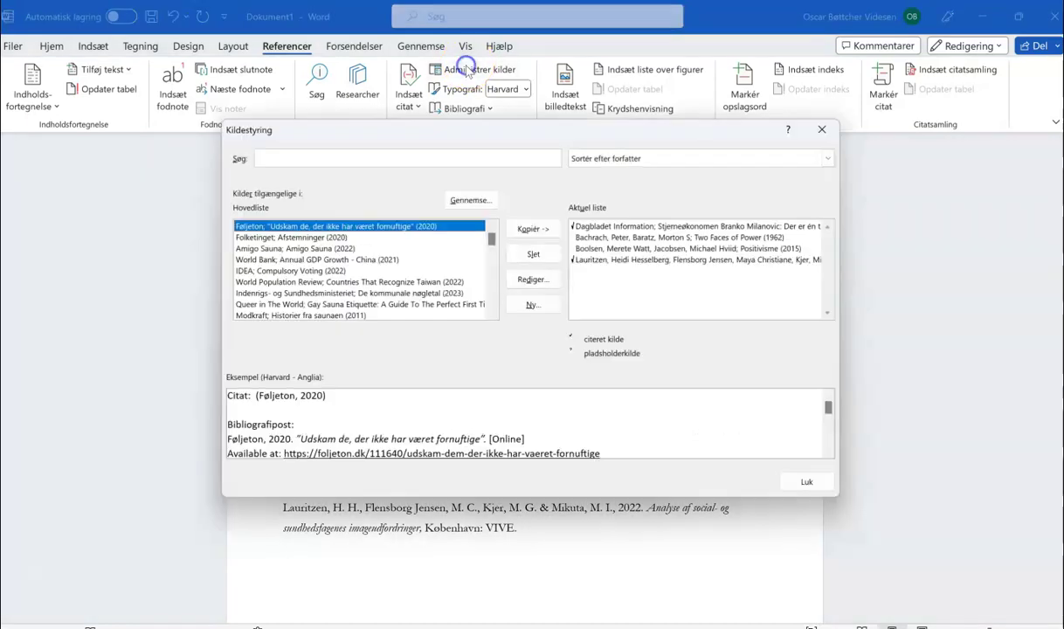
pyautogui.click(491, 299)
pyautogui.click(491, 300)
pyautogui.click(492, 302)
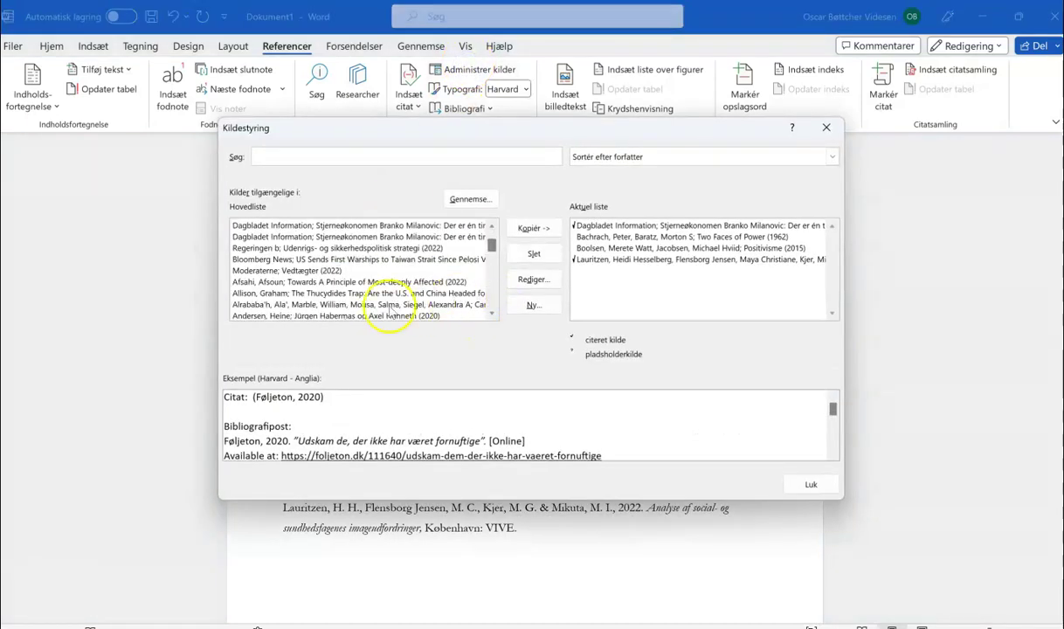
pyautogui.click(322, 293)
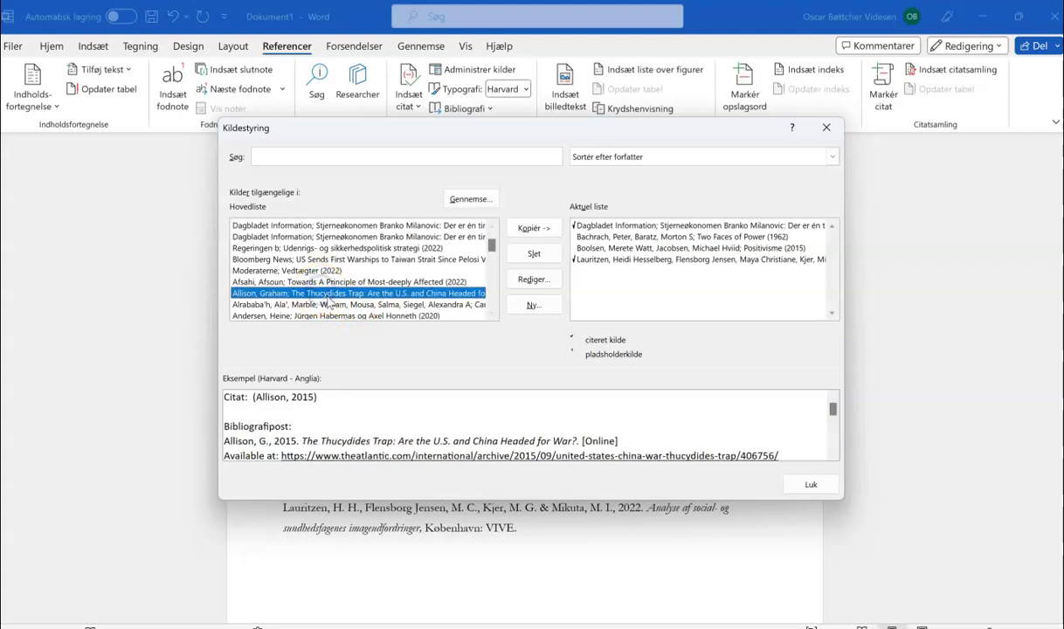
pyautogui.click(521, 230)
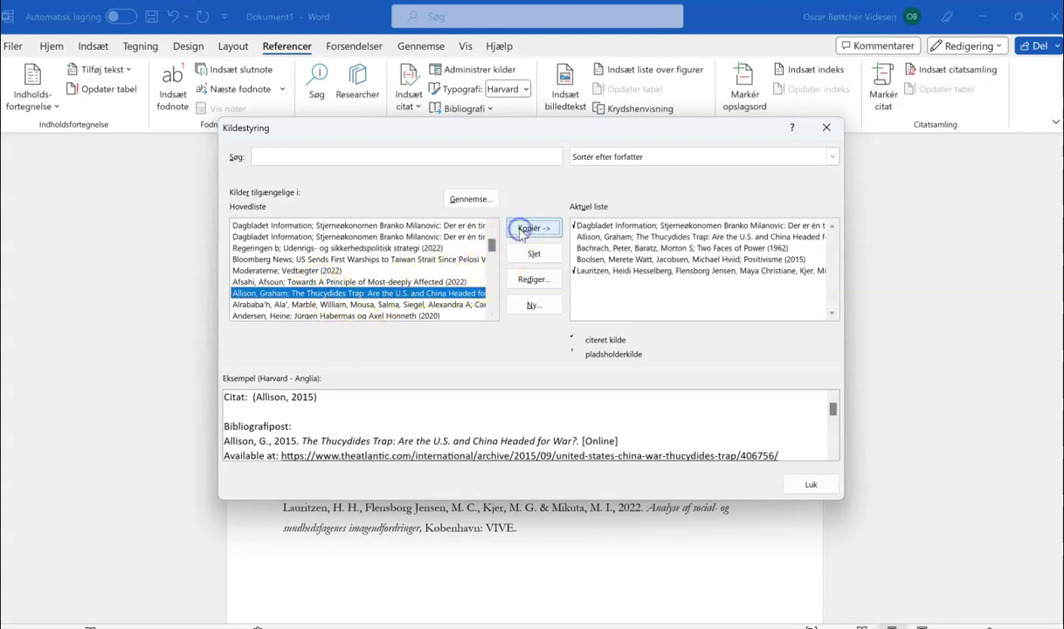
# Step: Close the source manager and update the citations and entries of the Referencer bibliography from the current source list
pyautogui.click(804, 485)
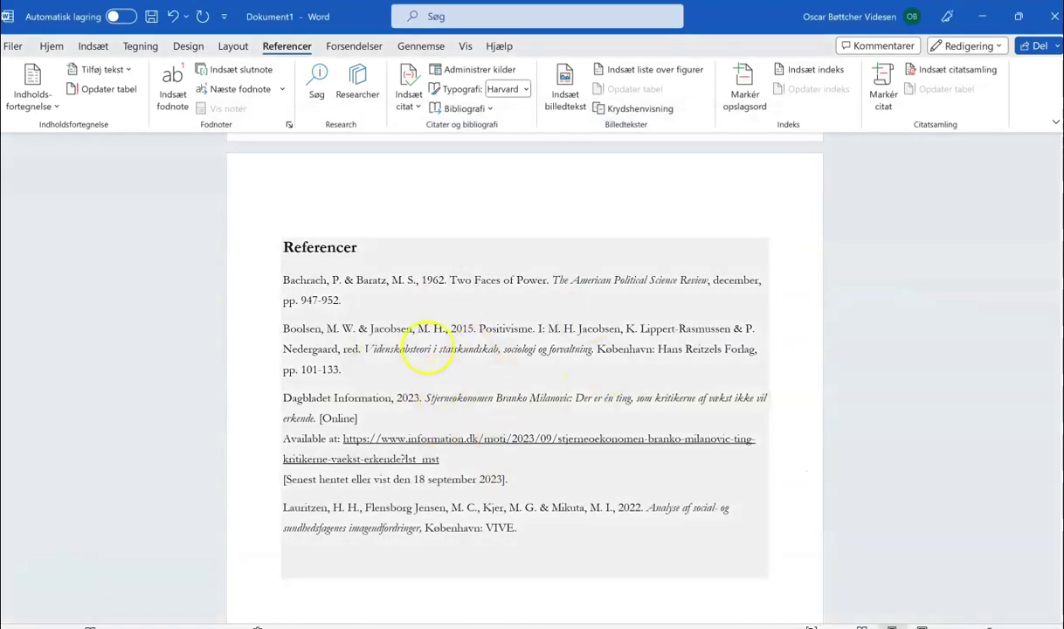
pyautogui.keyDown('shift'); pyautogui.click(428, 313); pyautogui.keyUp('shift')
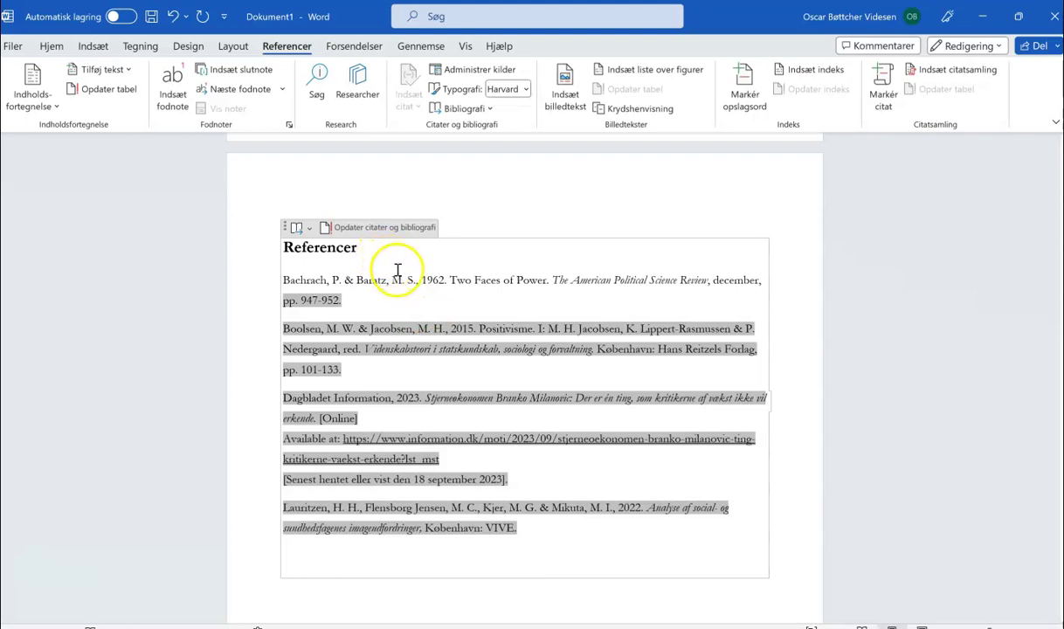
pyautogui.click(371, 229)
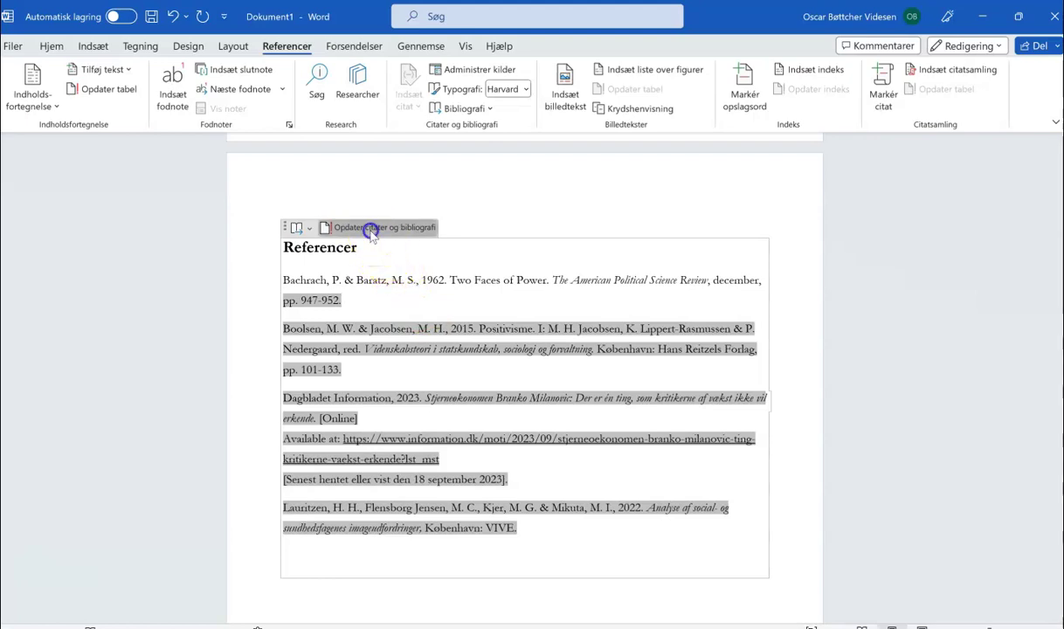
# Step: Look through the updated Referencer list from the Thucydides Trap entry to the last source
pyautogui.scroll(-3, 416, 357)
pyautogui.click(414, 452)
pyautogui.scroll(5, 413, 472)
pyautogui.click(339, 312)
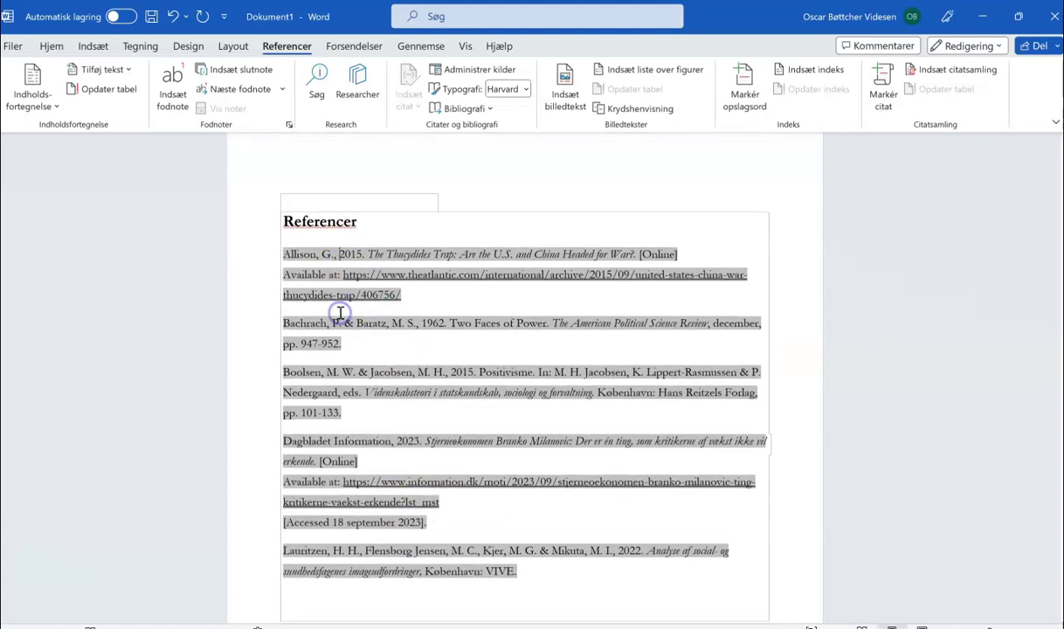
pyautogui.scroll(-2, 350, 551)
pyautogui.click(349, 569)
pyautogui.scroll(3, 351, 569)
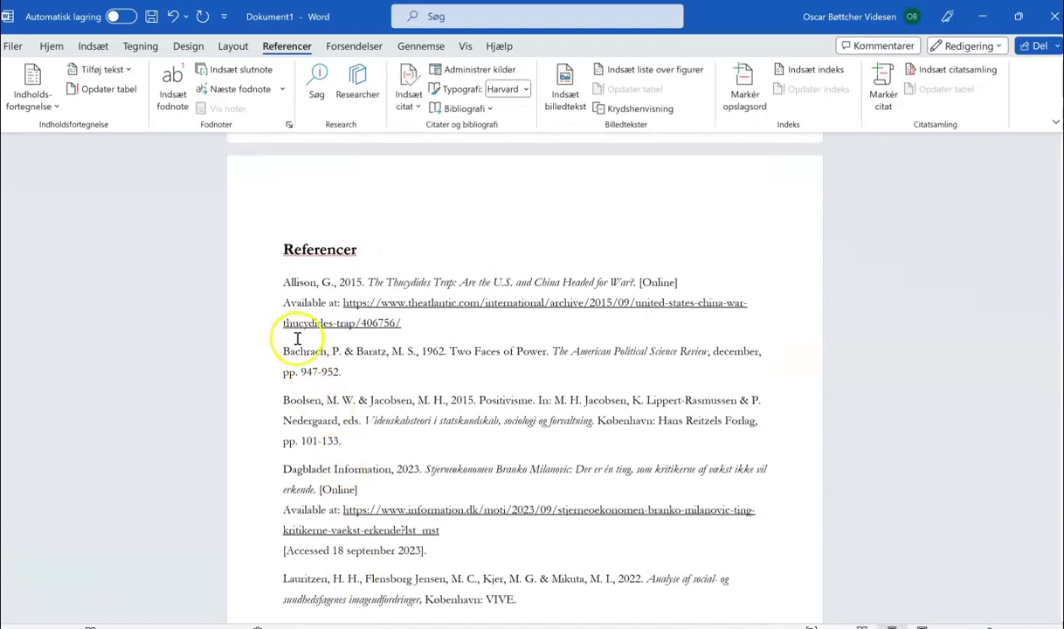
pyautogui.click(297, 338)
pyautogui.click(218, 301)
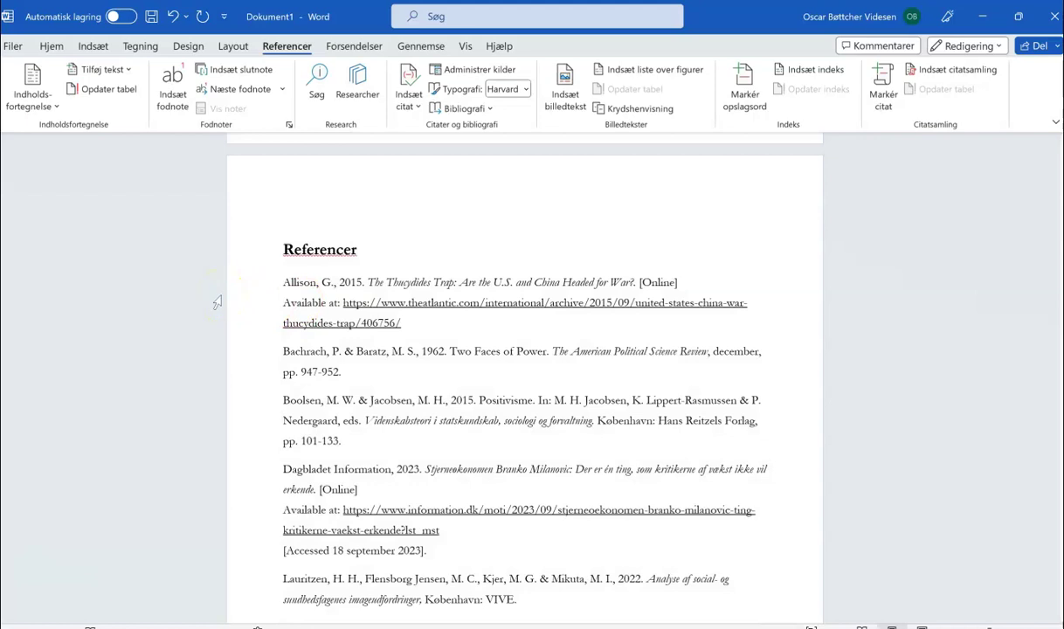
pyautogui.scroll(-2, 218, 301)
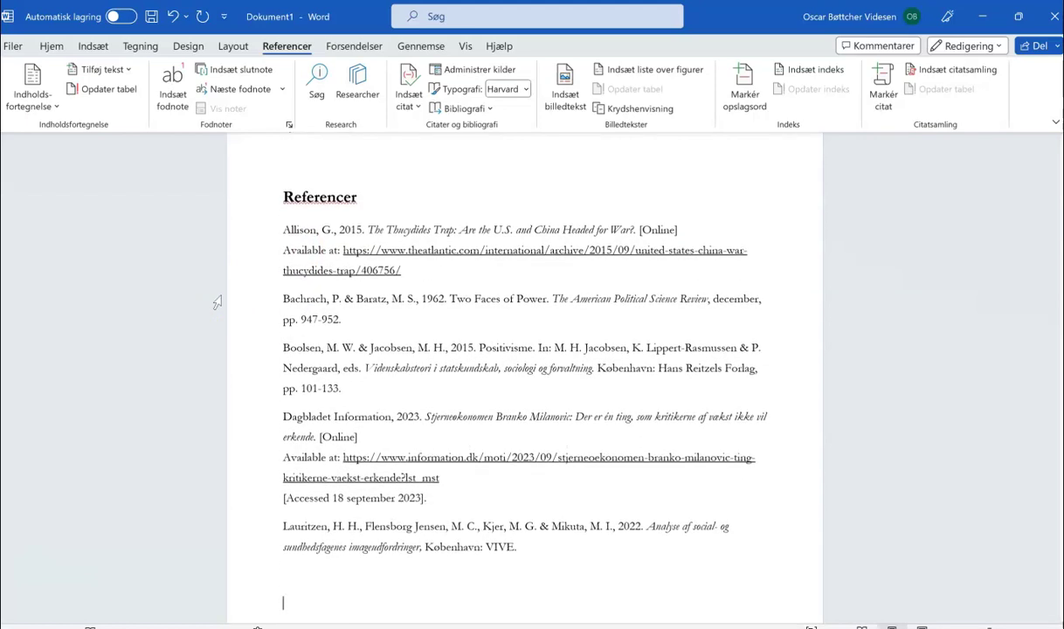
# Step: Switch to Chrome and examine the "6. Litteraturliste" section in the "demokratisk legitimitet" PDF as a finished example
pyautogui.hotkey('alt', 'Tab')
pyautogui.hotkey('alt', 'Tab')
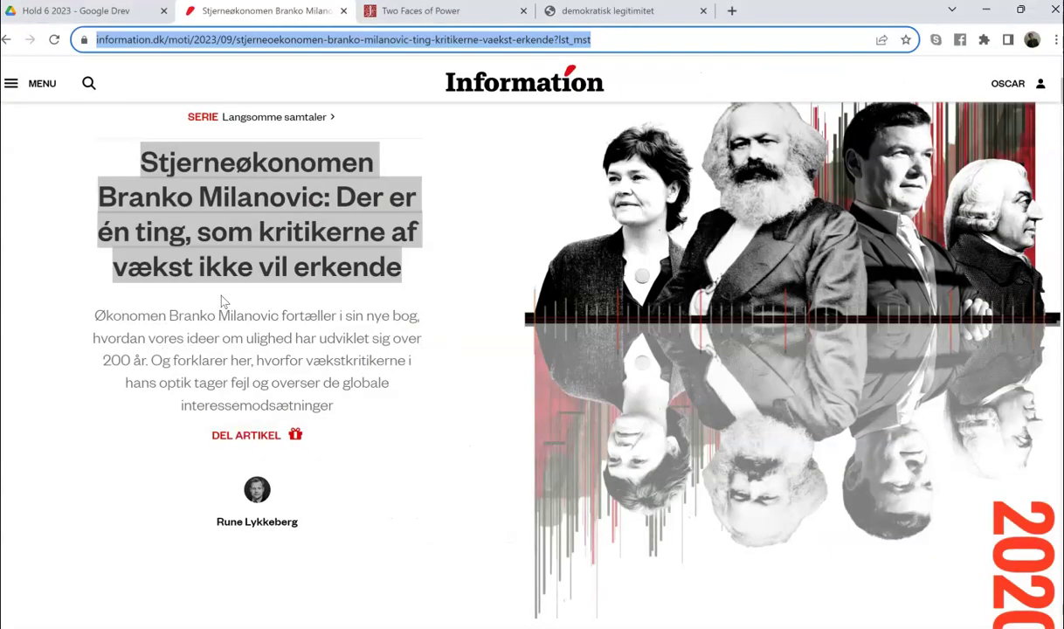
pyautogui.click(561, 11)
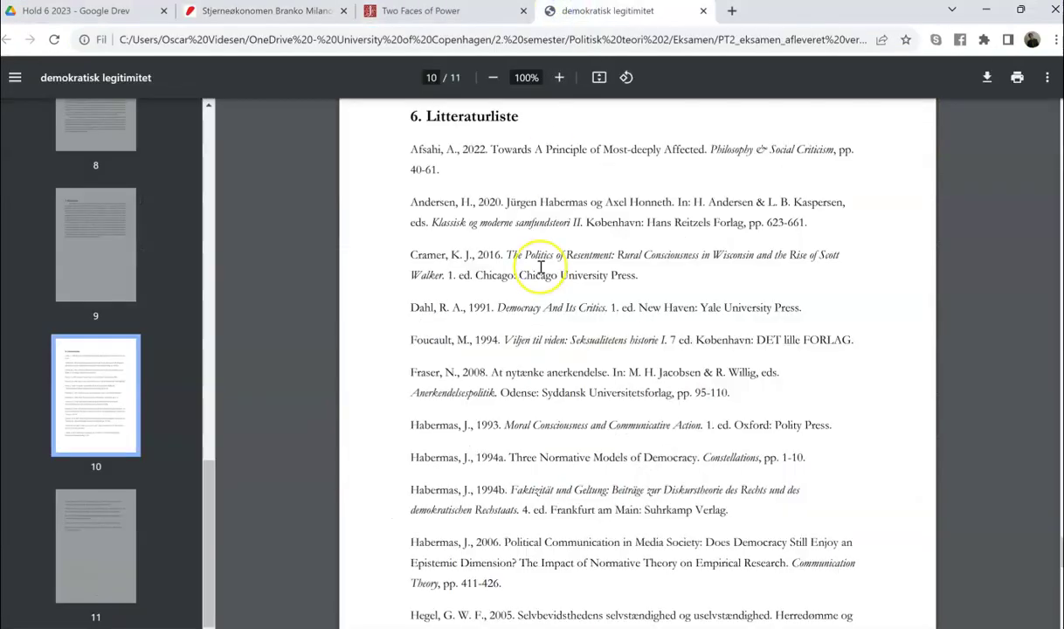
pyautogui.scroll(-5, 540, 267)
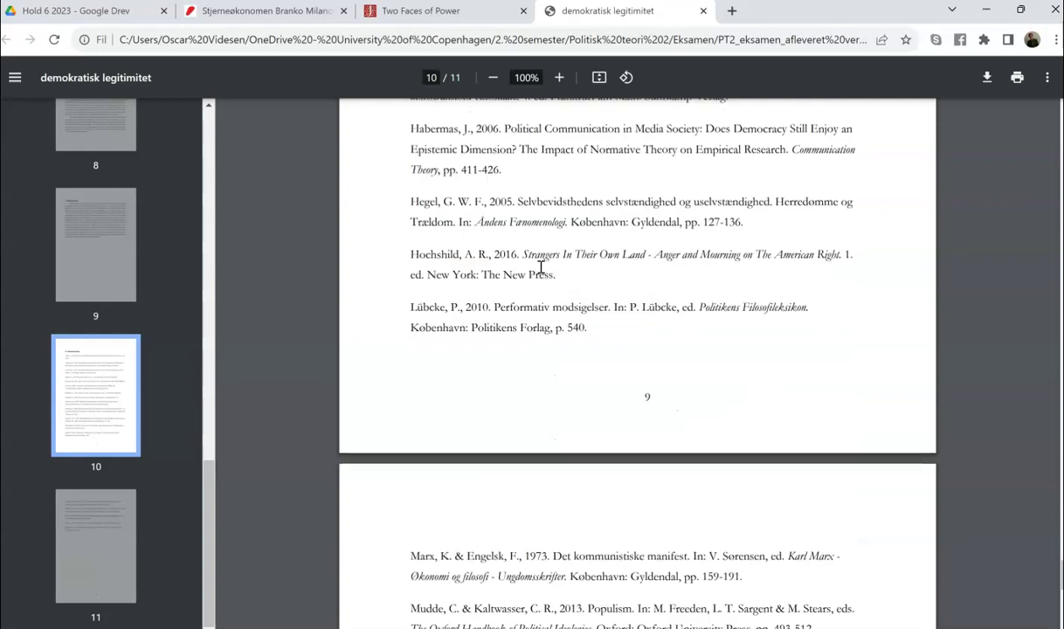
pyautogui.scroll(-3, 541, 266)
pyautogui.scroll(5, 541, 267)
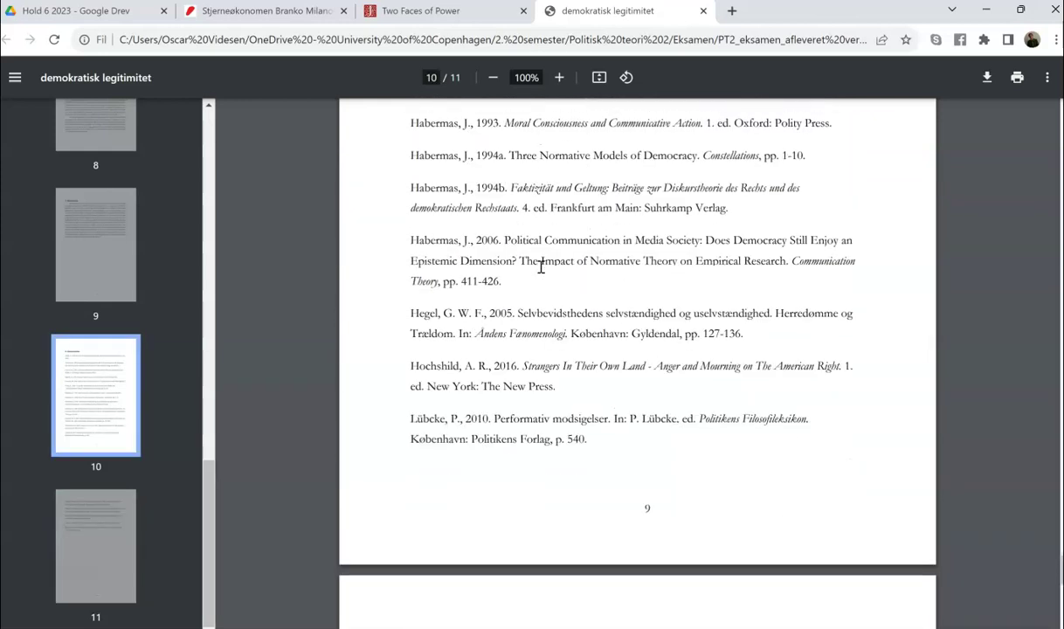
pyautogui.scroll(4, 541, 266)
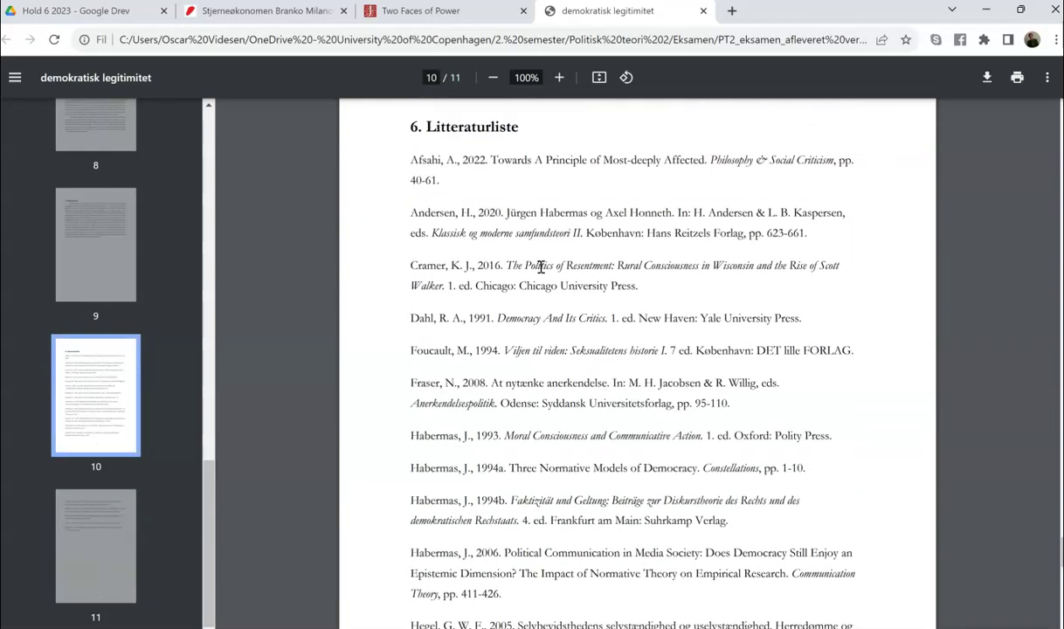
pyautogui.scroll(-3, 541, 267)
pyautogui.scroll(-3, 541, 267)
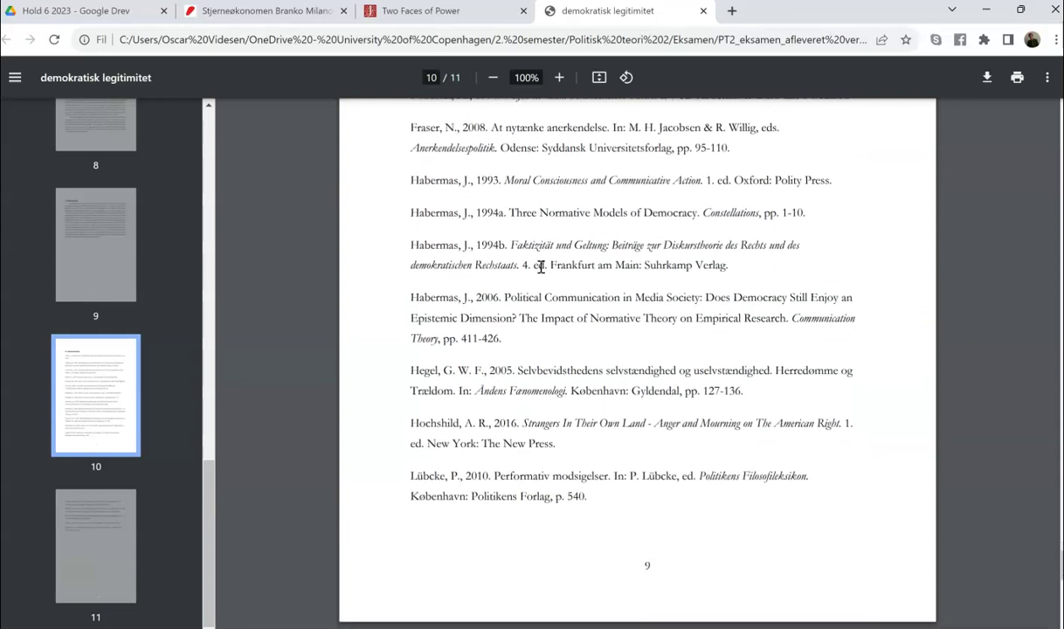